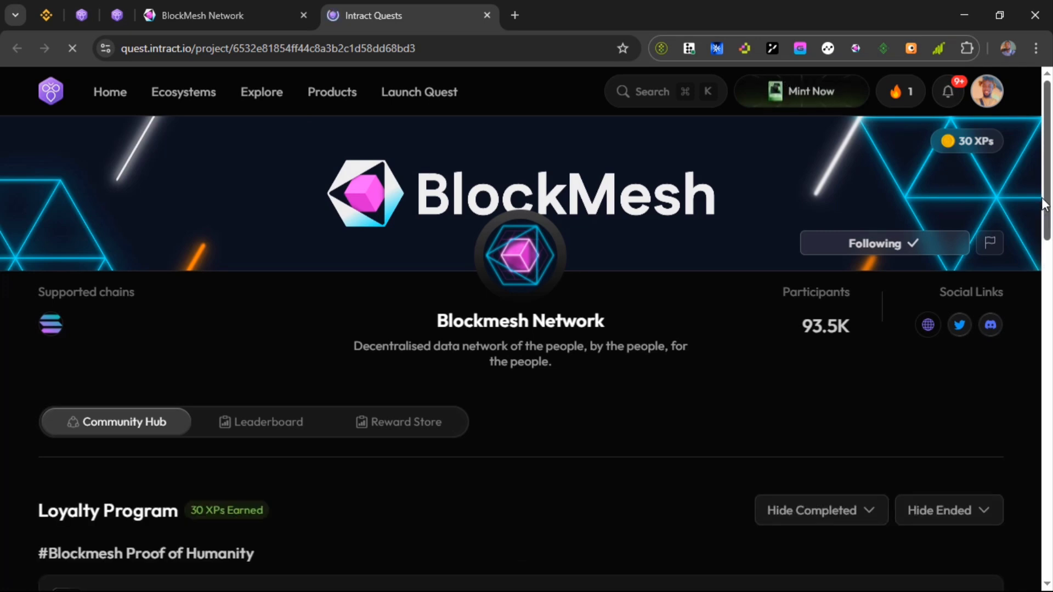
Scroll the BlockMesh Network page to its Loyalty Program showing 30 XP earned
drag(1045, 206, 1050, 272)
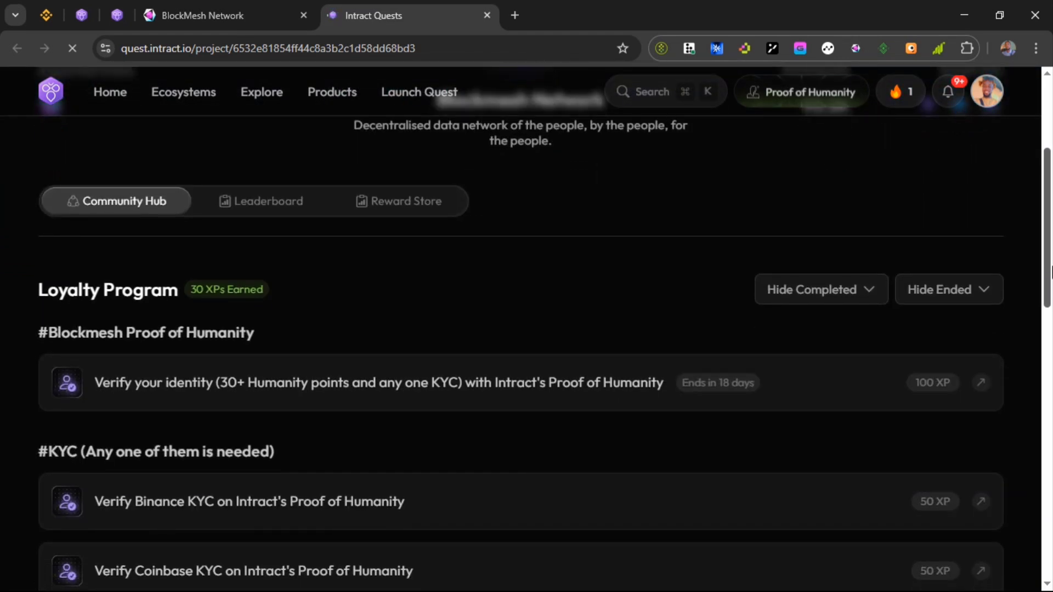
drag(1049, 263, 1050, 288)
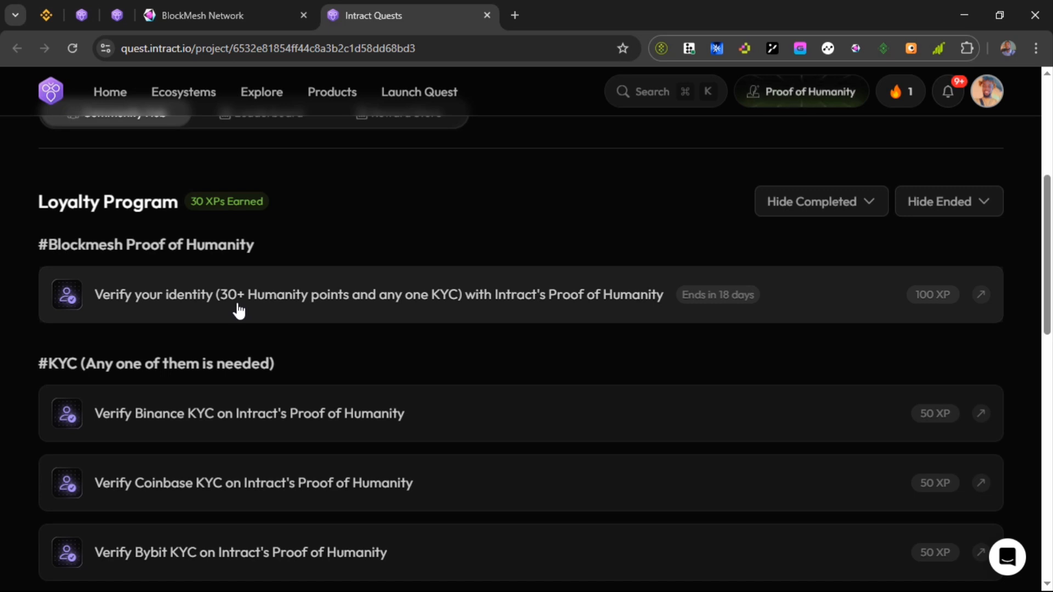
Follow the 'Verify your identity' quest redirect to the persona.intract.io Proof of Humanity page
click(602, 301)
click(532, 429)
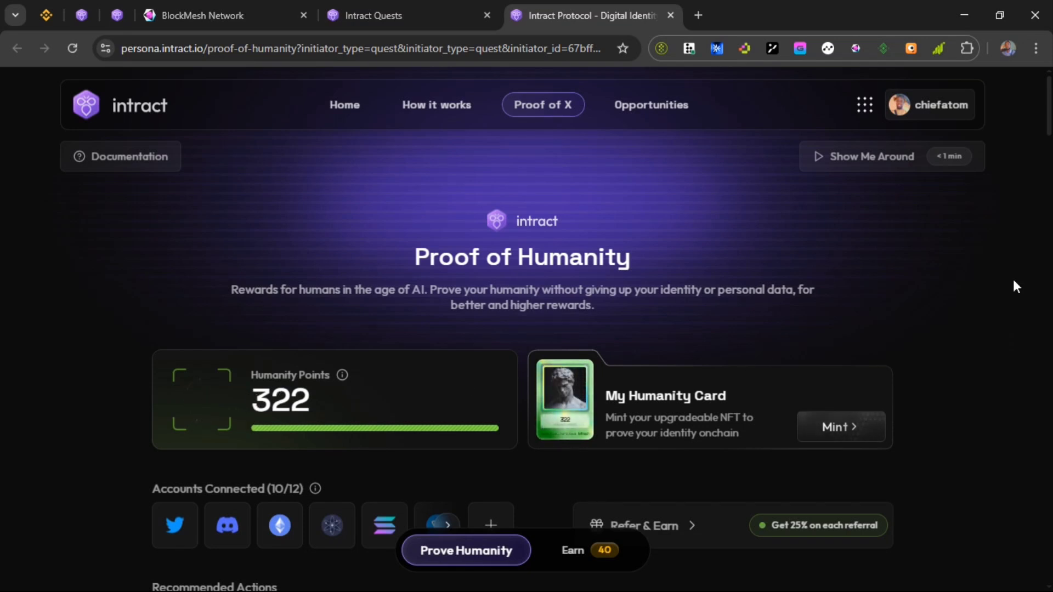
drag(1047, 110, 1048, 160)
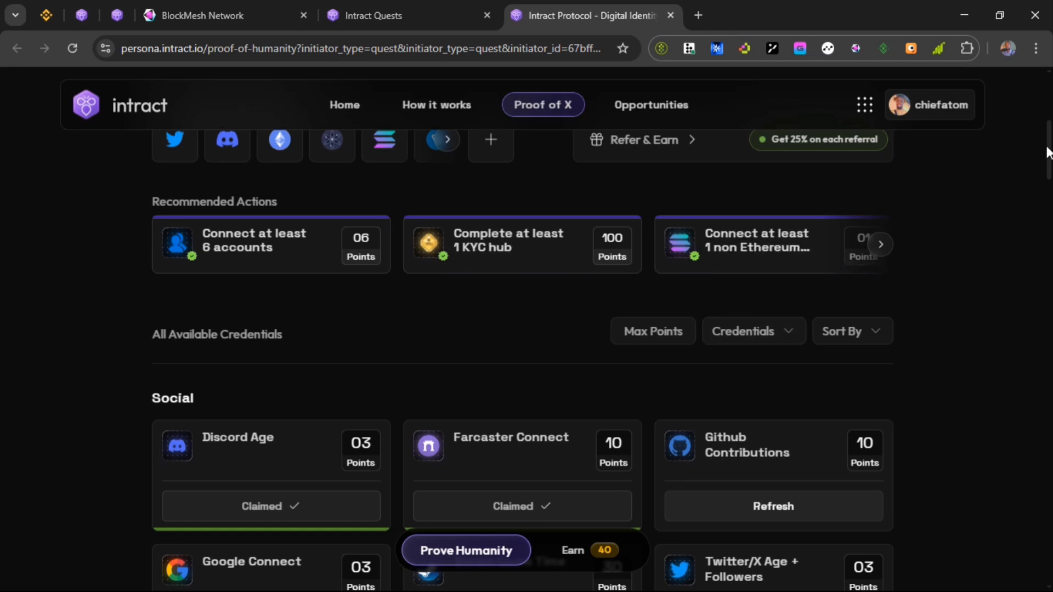
Scroll to the Proof Of Uniqueness cards, confirming Binance and Bybit zkPass KYC are claimed
drag(1048, 154, 1048, 175)
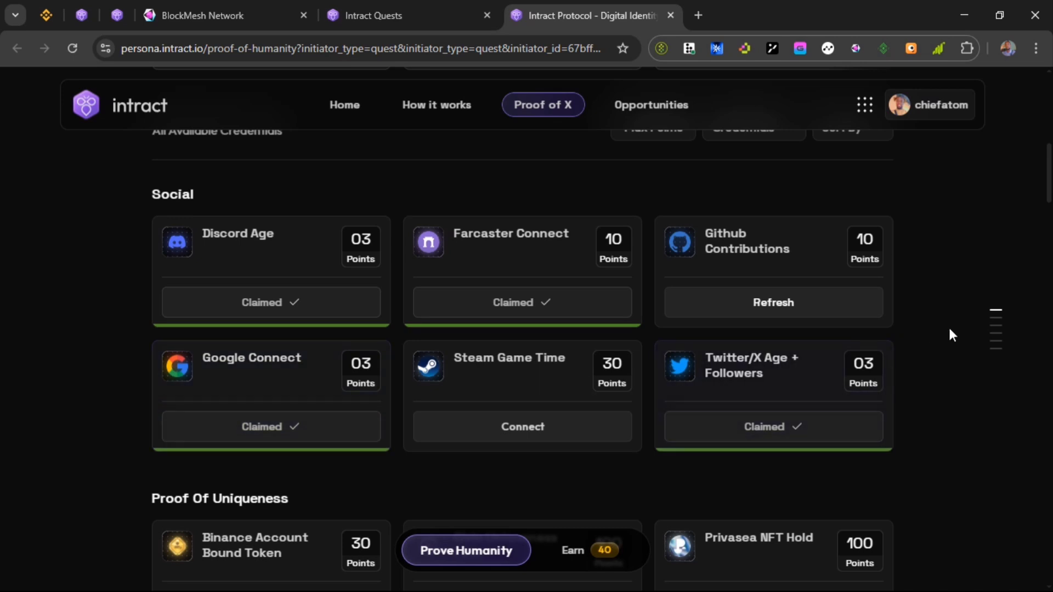
mouse_move(995, 329)
scroll(1049, 193, down, 5)
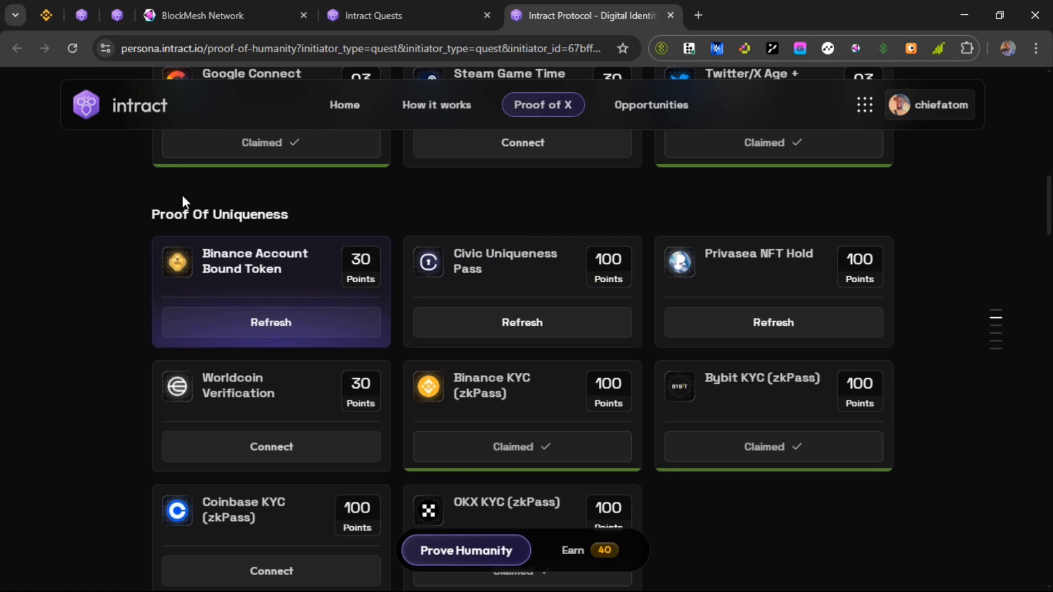
Check the Binance Account Bound Token steps show identity verified, then return to Intract
click(41, 17)
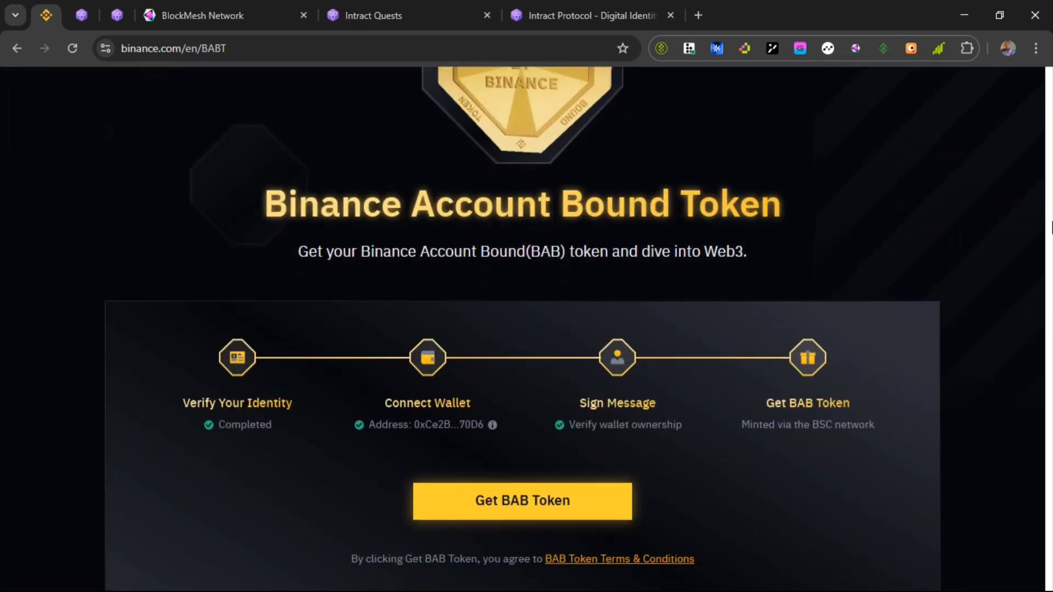
drag(1049, 164, 1050, 227)
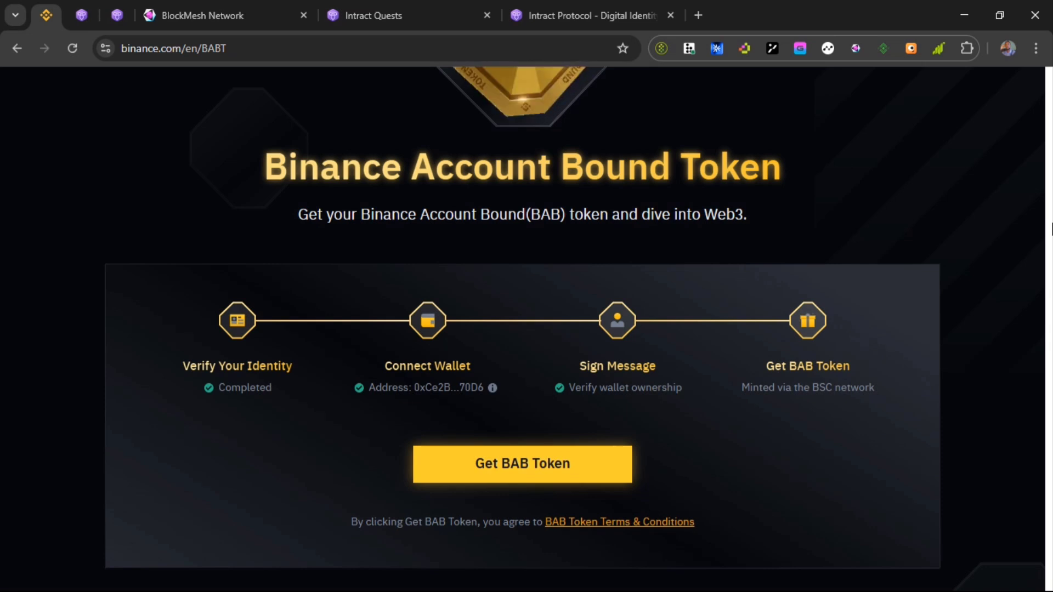
click(613, 19)
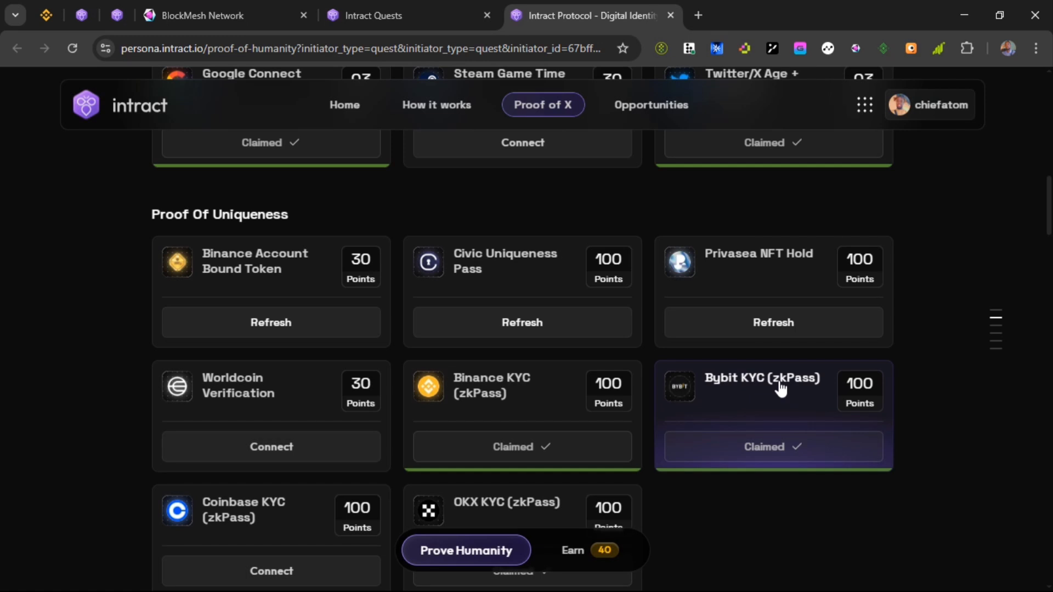
scroll(1042, 235, down, 1)
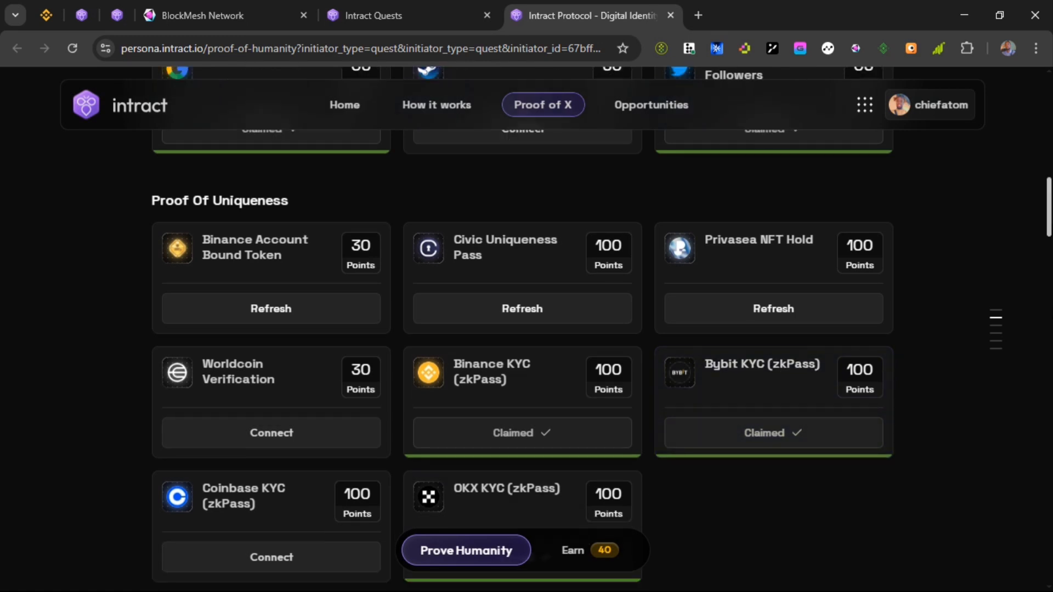
scroll(1042, 235, down, 2)
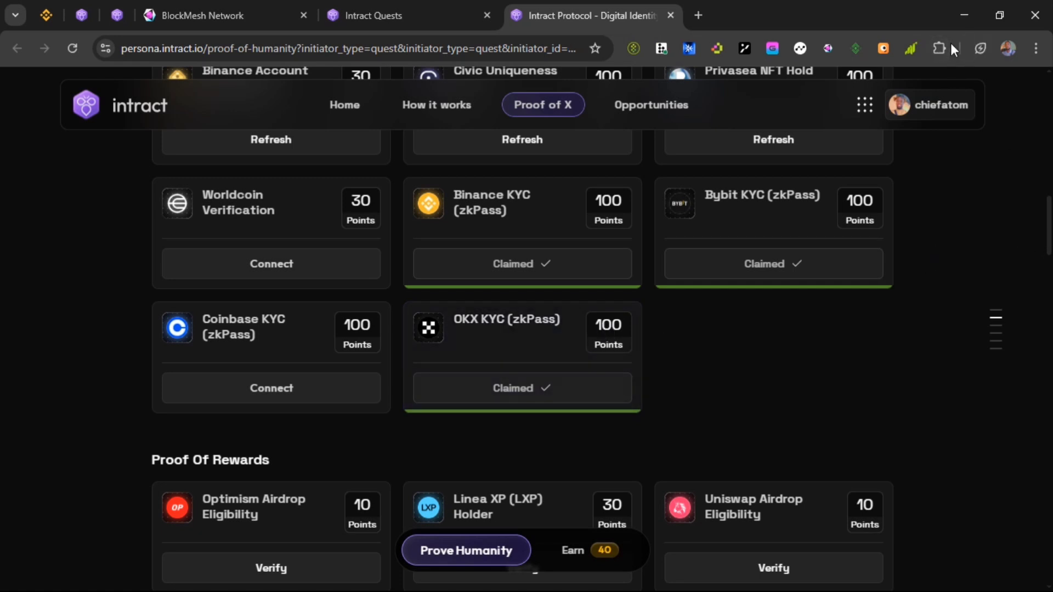
Go from the browser's extension management page to the Chrome Web Store
click(950, 45)
scroll(817, 420, down, 1)
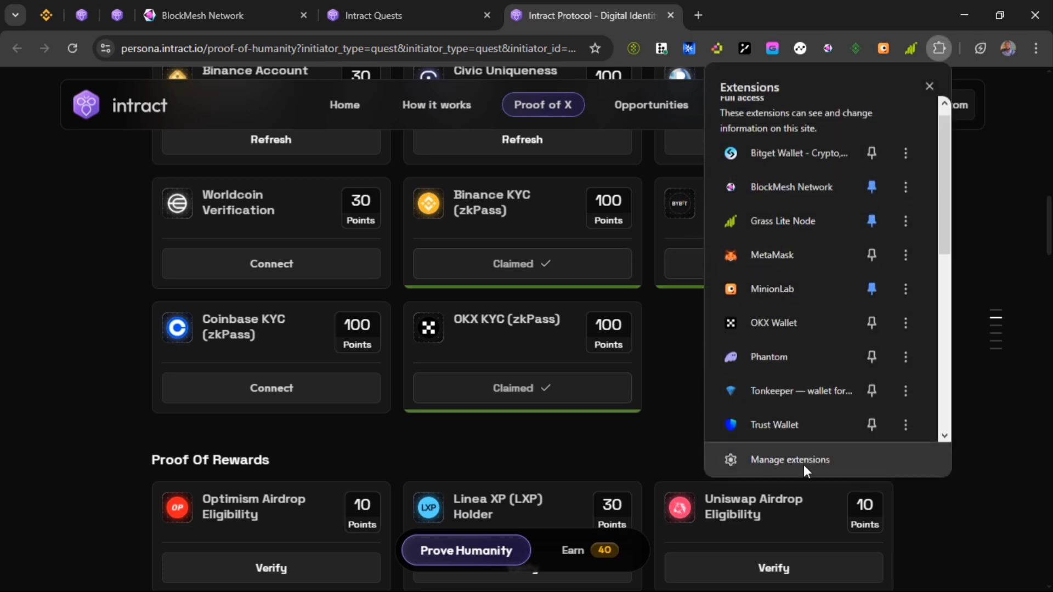
click(804, 465)
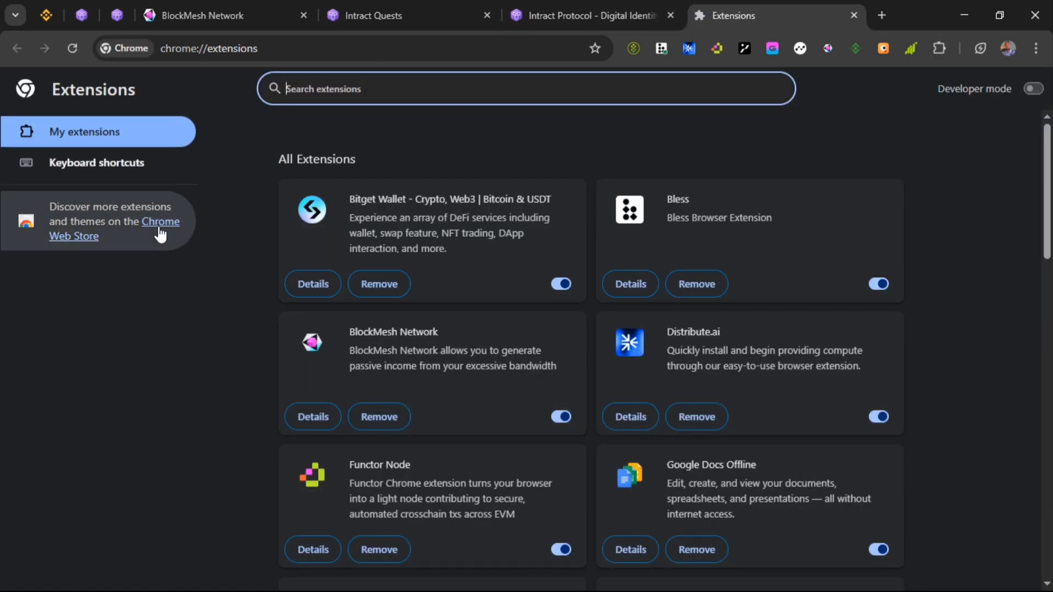
click(159, 228)
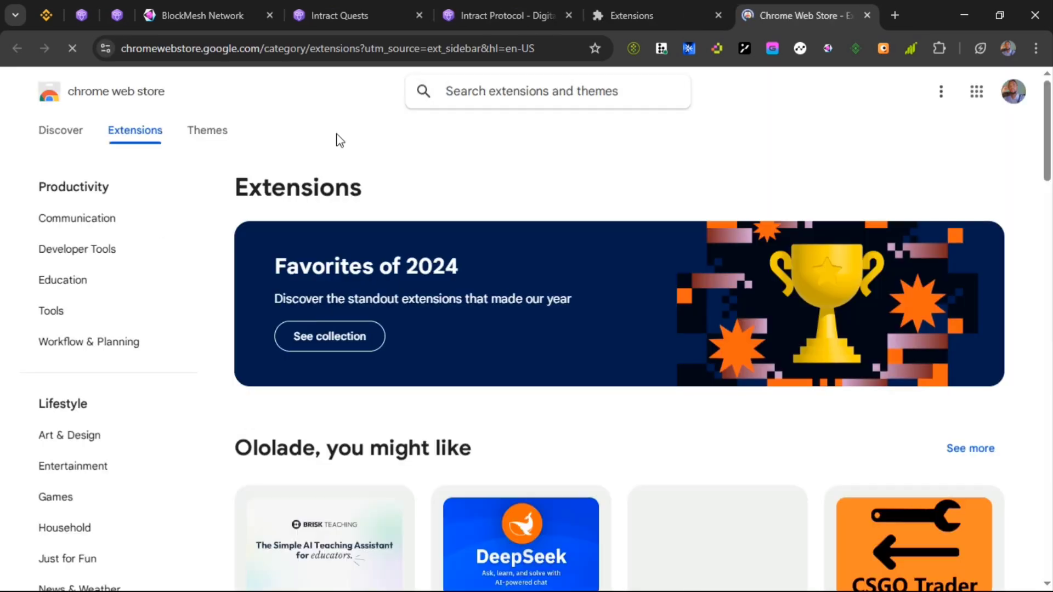
Search 'zk' and open the already-installed zkPass TransGate extension page
click(533, 89)
text(zk)
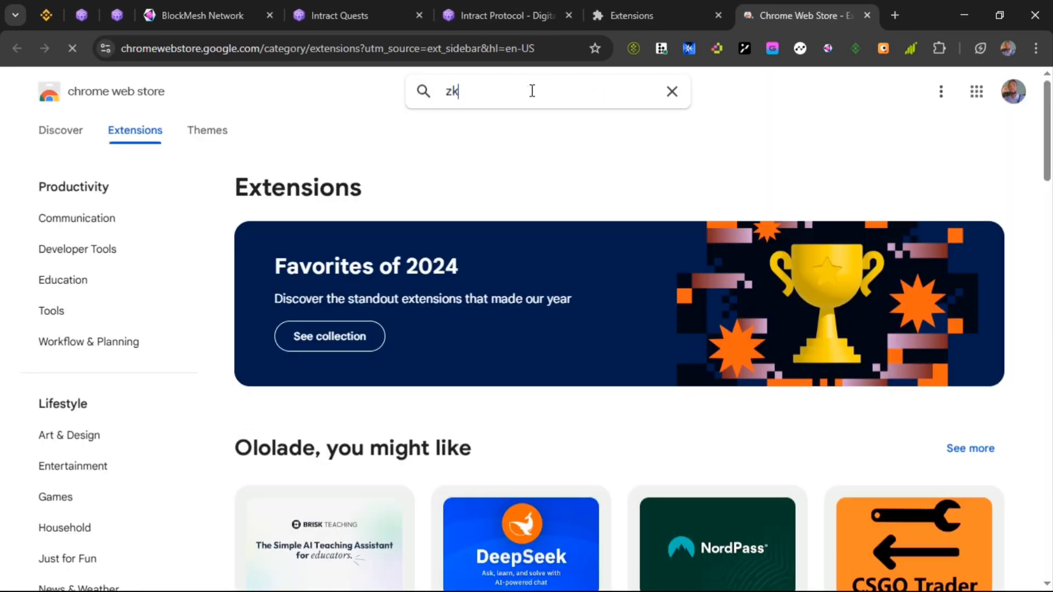
click(516, 142)
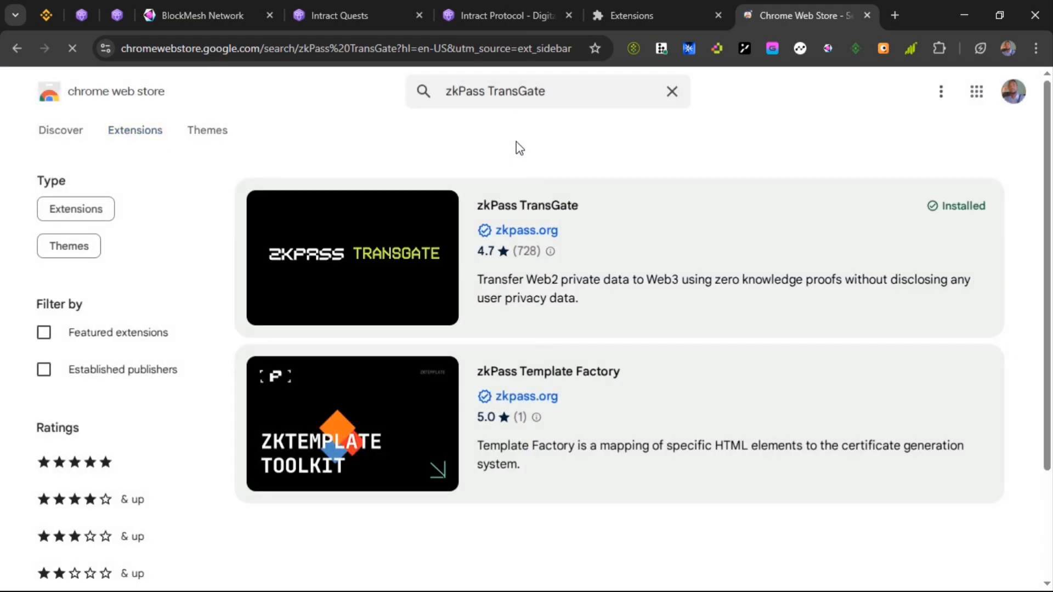
click(594, 207)
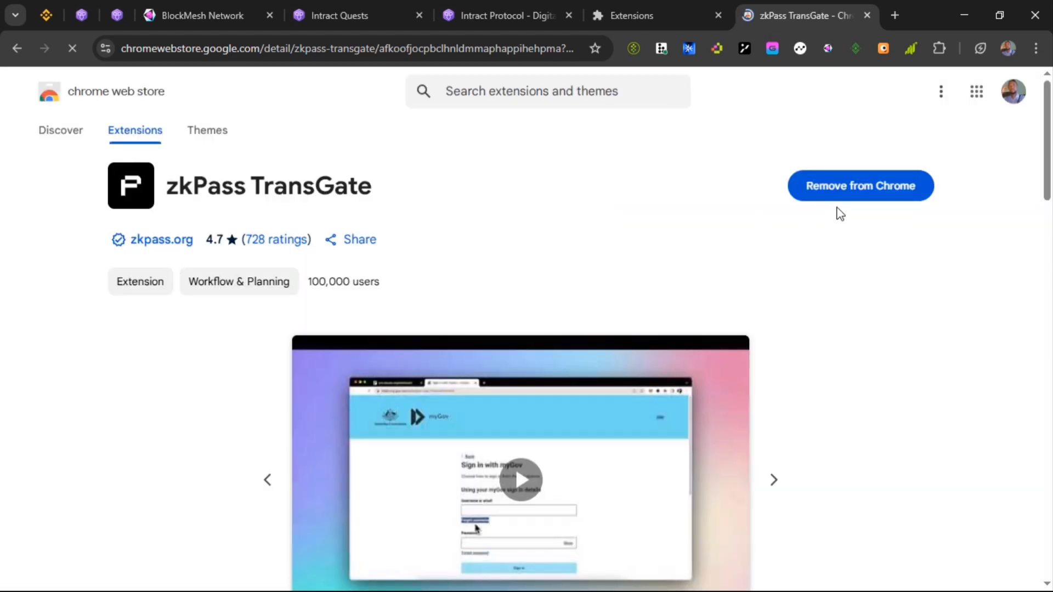
Search 'winds' and open the Windscribe - Free Proxy and Ad Blocker store page
click(518, 92)
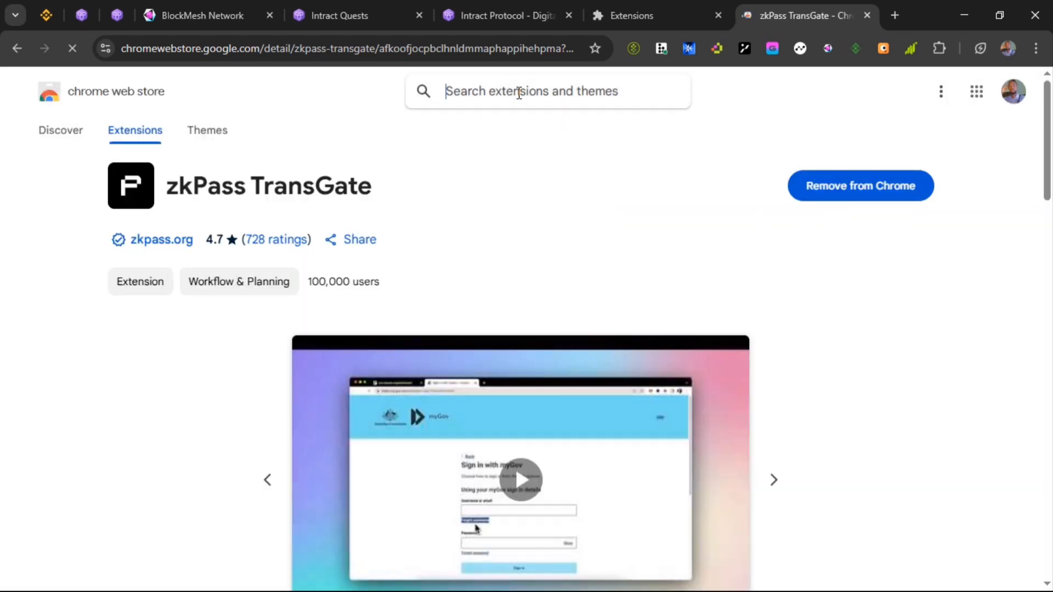
text(wind)
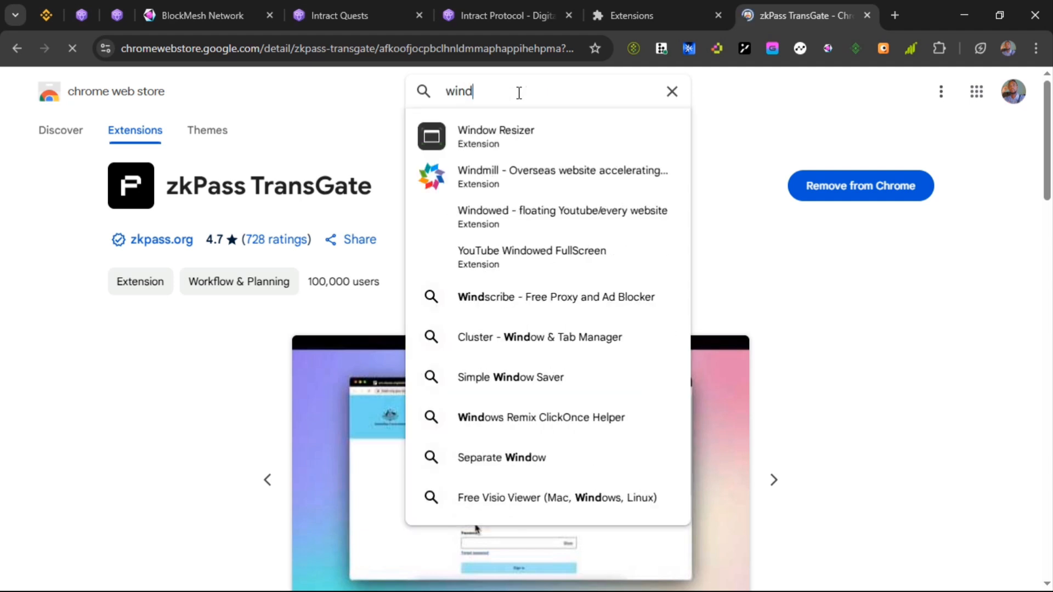
text(s)
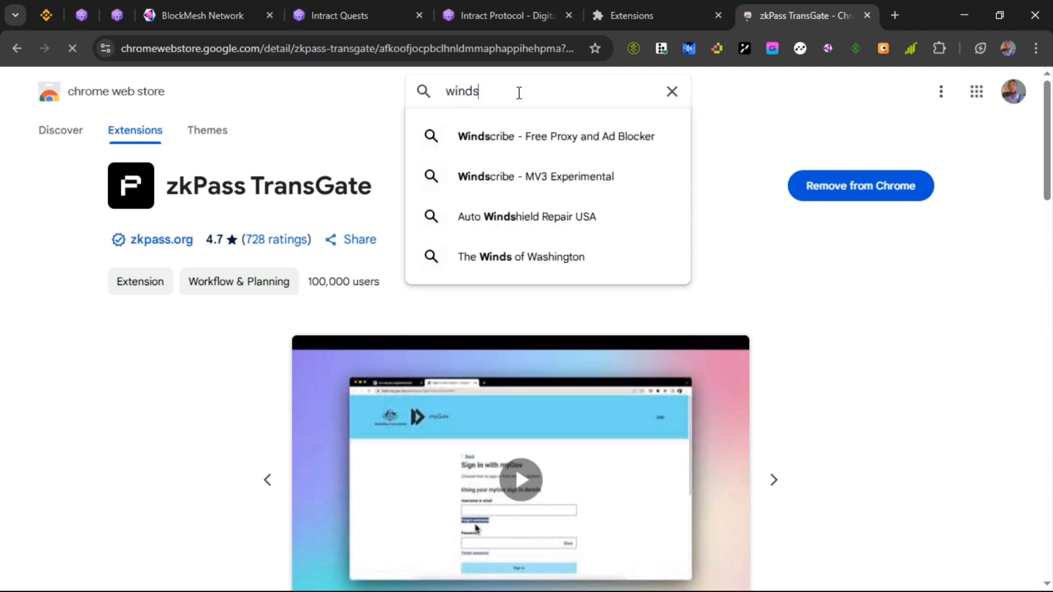
click(519, 136)
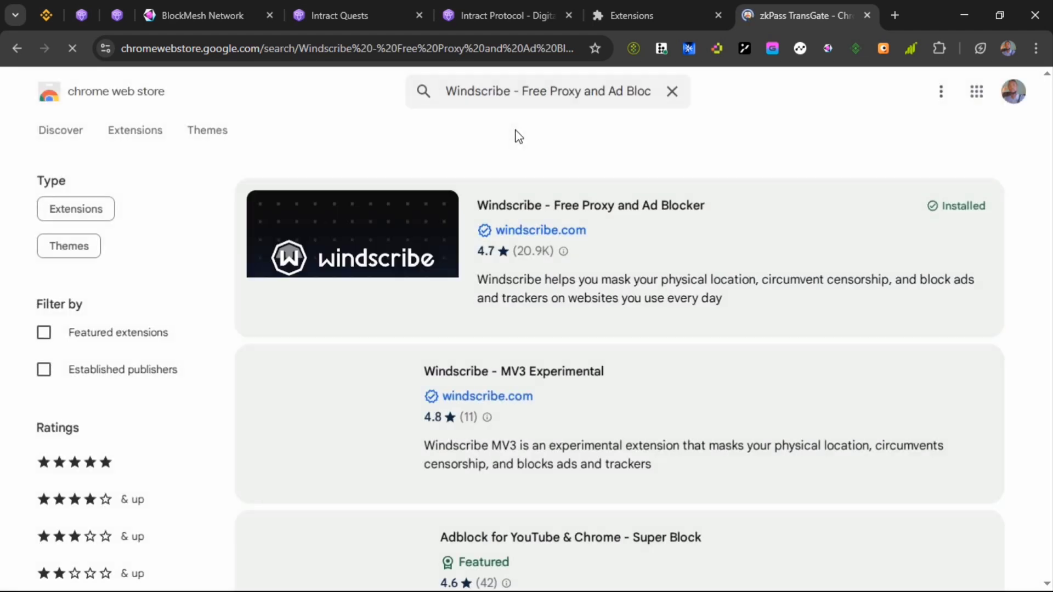
click(722, 206)
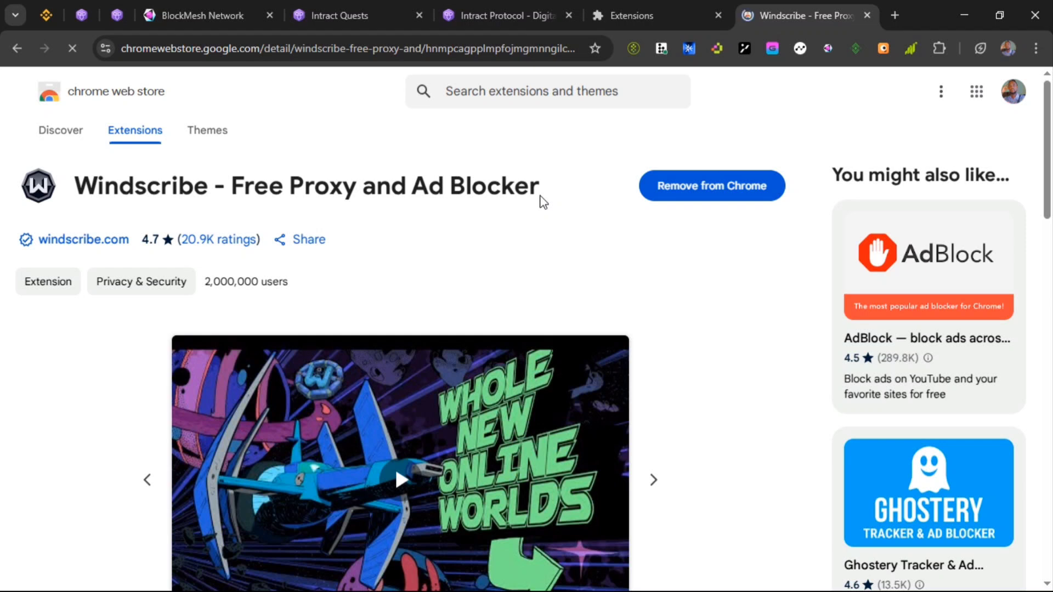
Launch the Windscribe popup from the installed extensions list
click(940, 48)
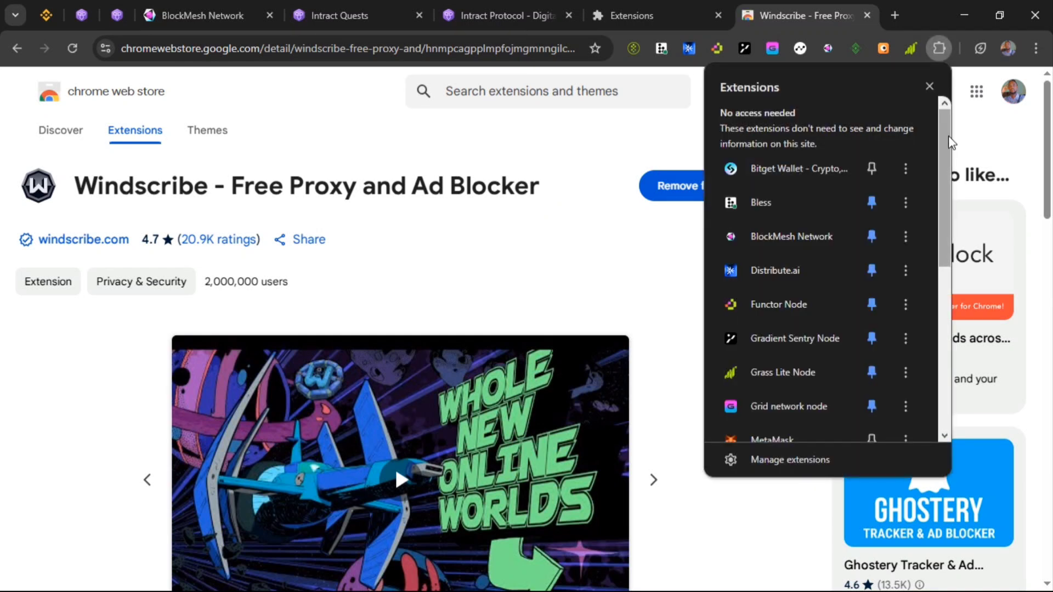
drag(949, 136, 957, 335)
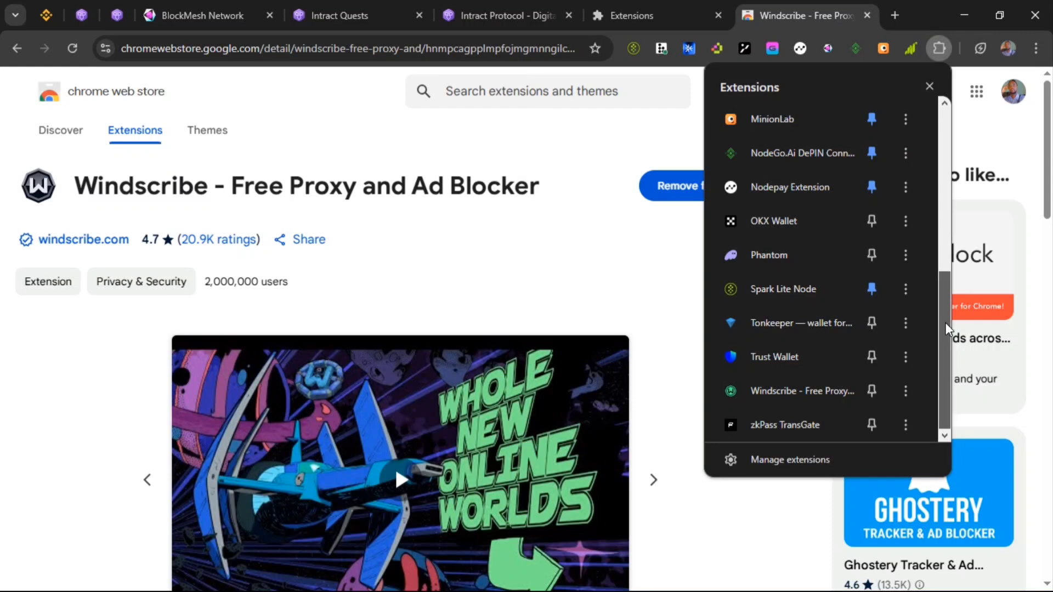
mouse_move(946, 324)
mouse_down()
mouse_move(944, 296)
mouse_move(950, 347)
mouse_up()
click(759, 389)
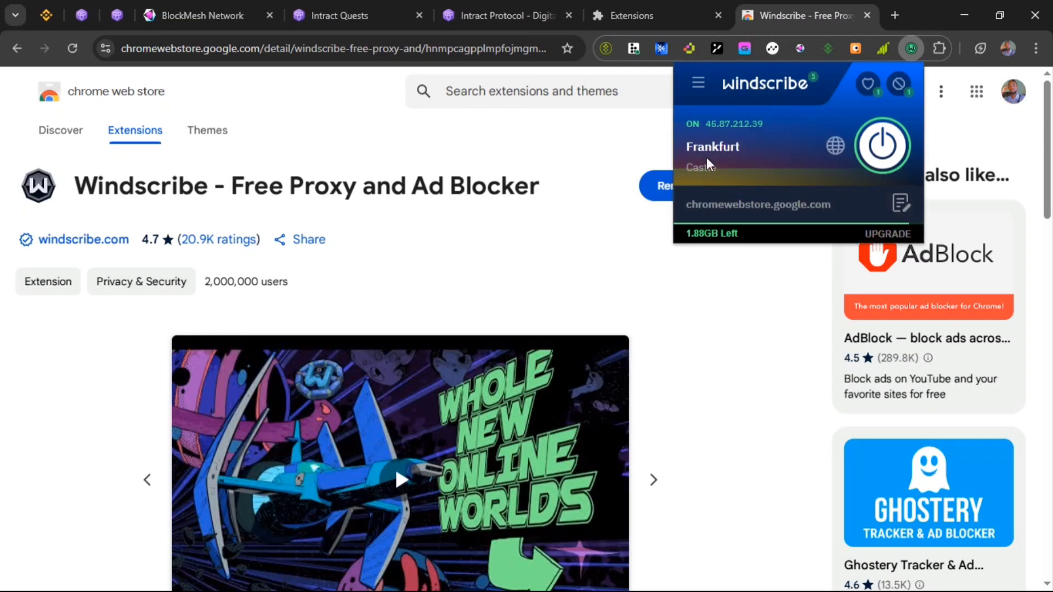
Connect Windscribe to Germany's Frankfurt location and close the Web Store tab
click(830, 147)
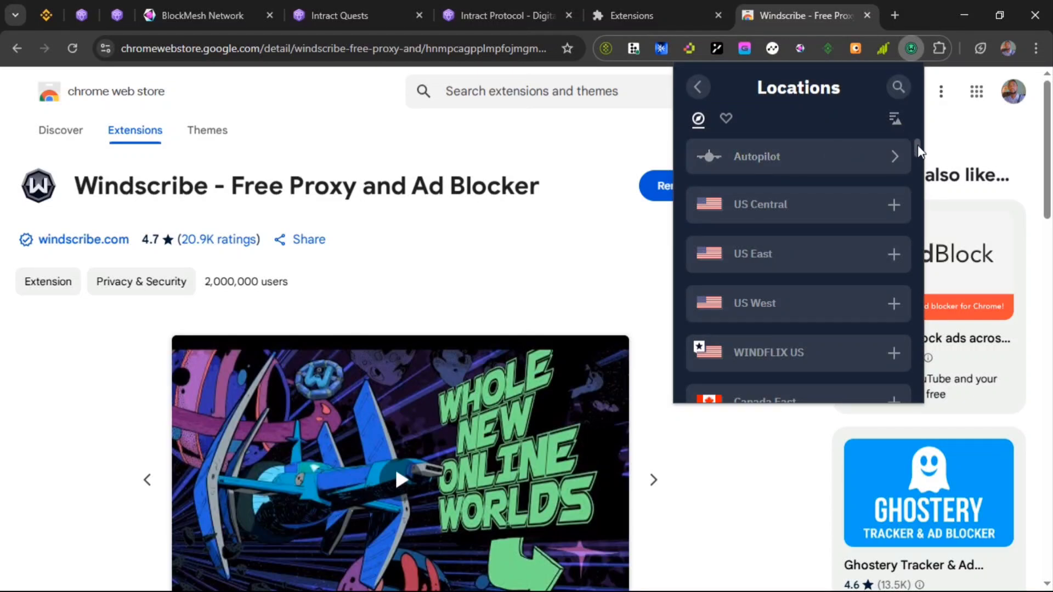
drag(916, 145, 924, 201)
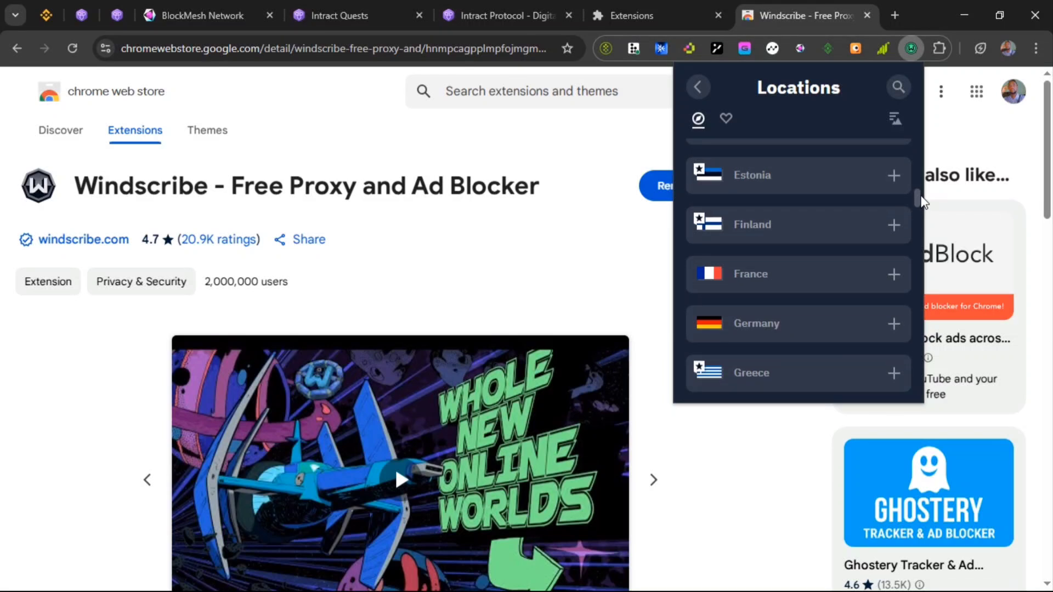
drag(924, 201, 918, 219)
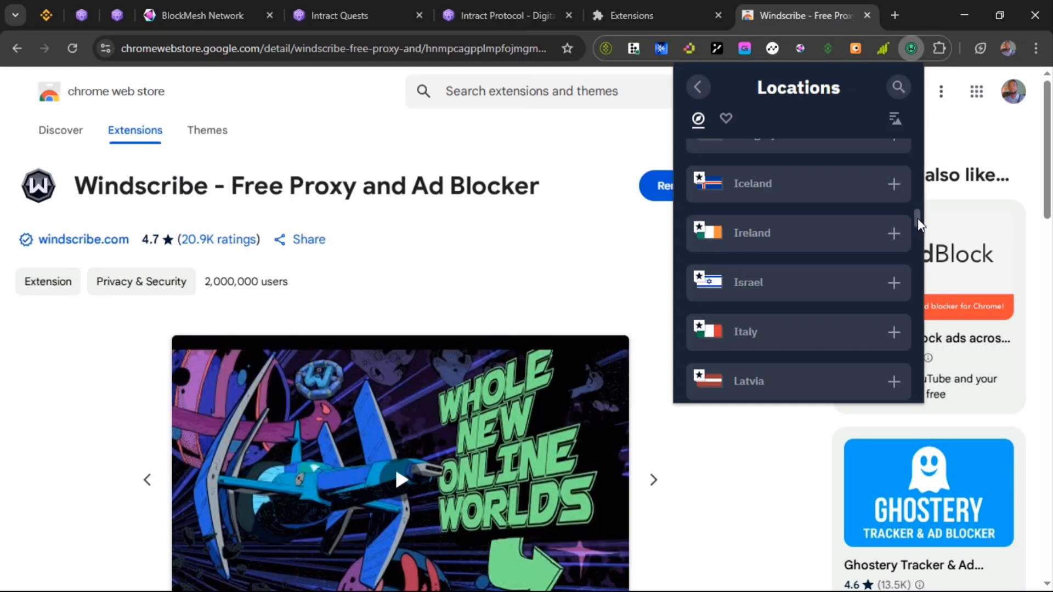
drag(917, 218, 914, 208)
click(781, 202)
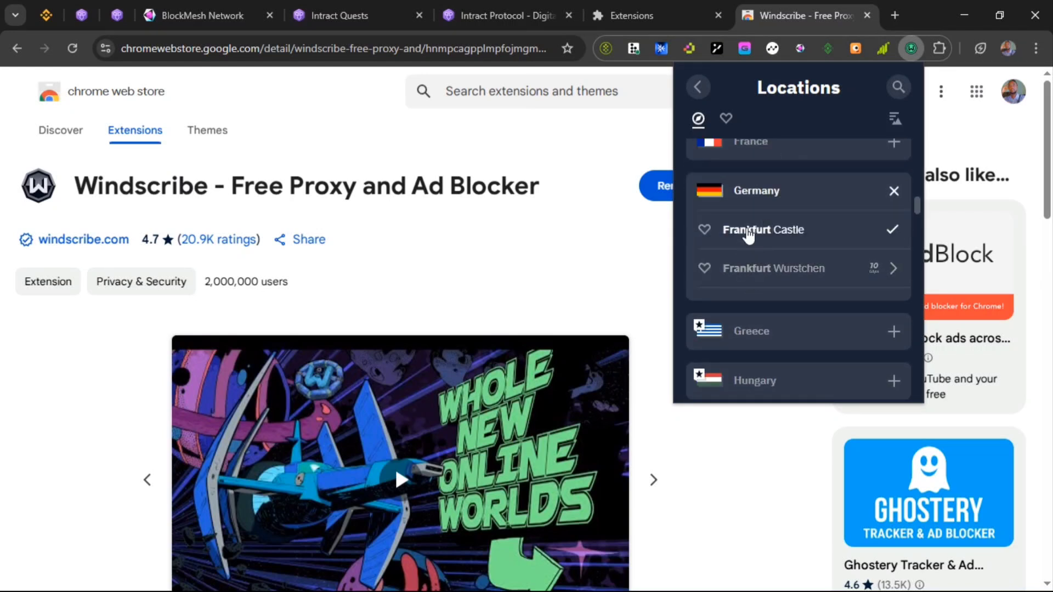
click(893, 190)
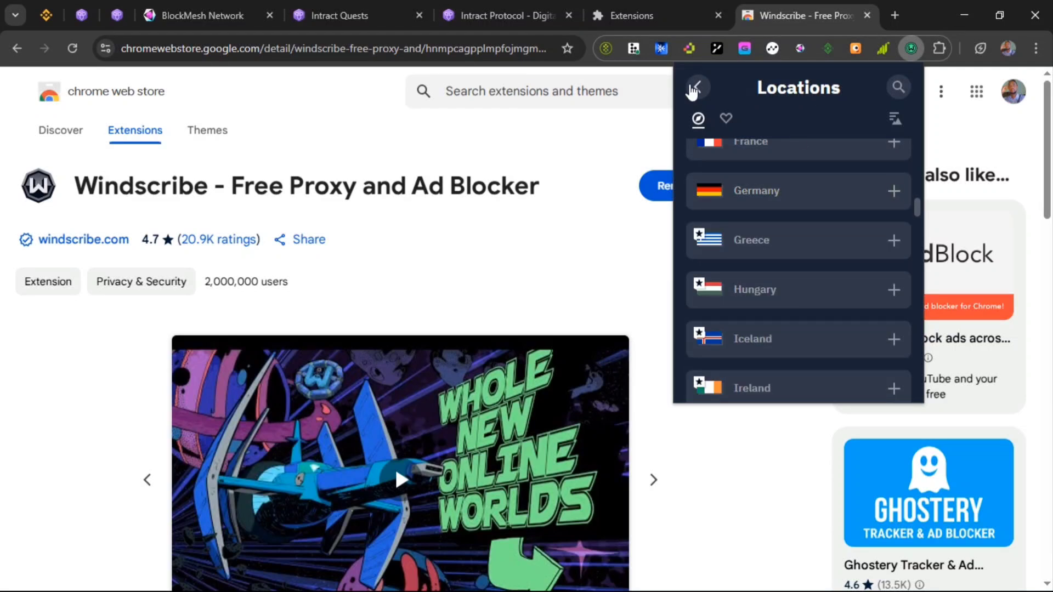
click(693, 89)
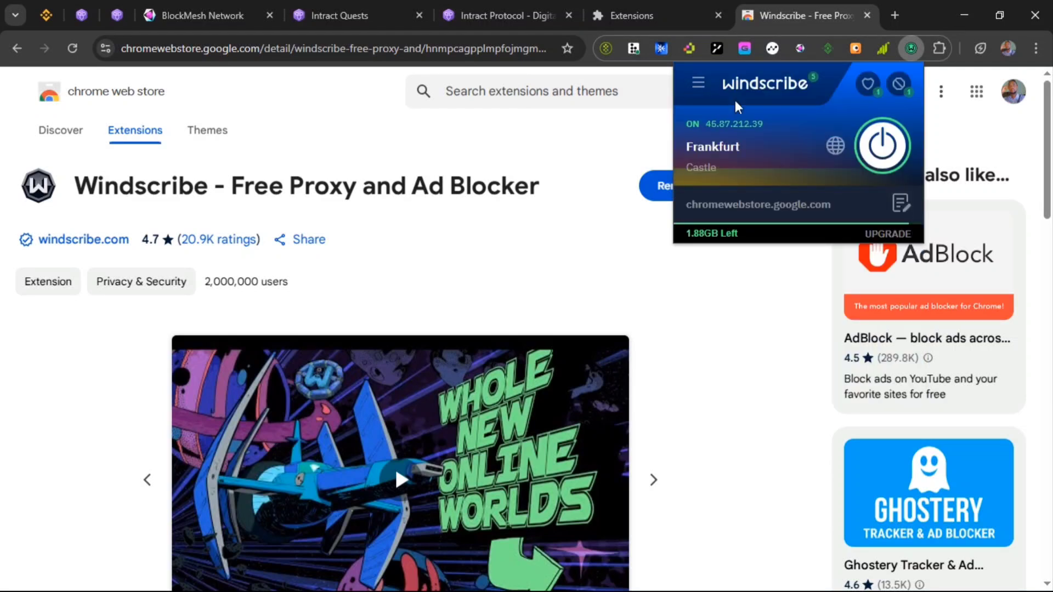
click(865, 15)
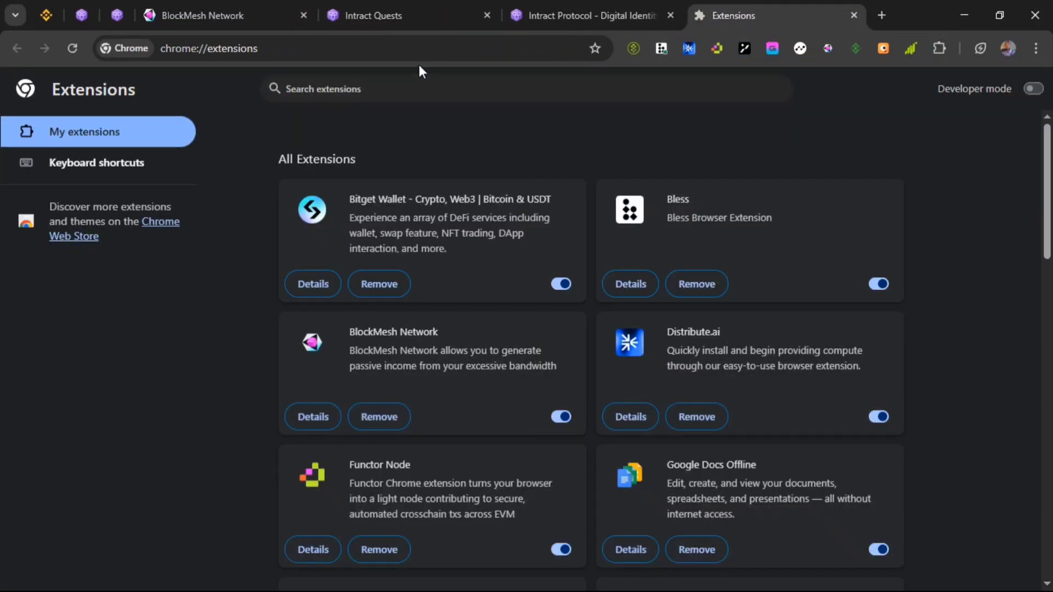
Switch to the Intract Proof of Humanity page listing Binance, Bybit and OKX KYC claimed
click(541, 18)
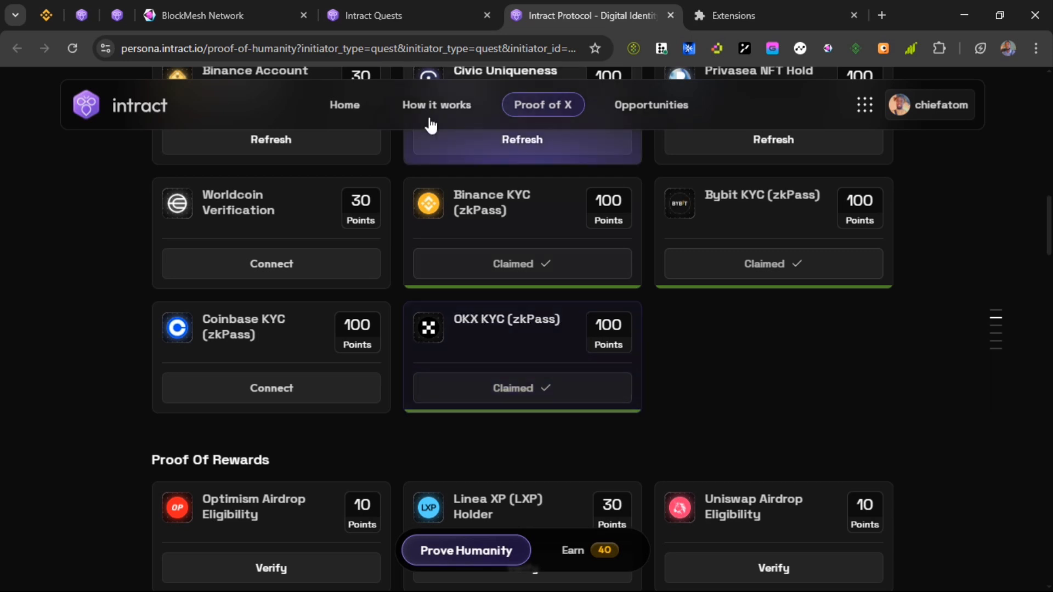
Verify the BlockMesh identity quest (100 XP) and the Binance KYC quest
click(401, 15)
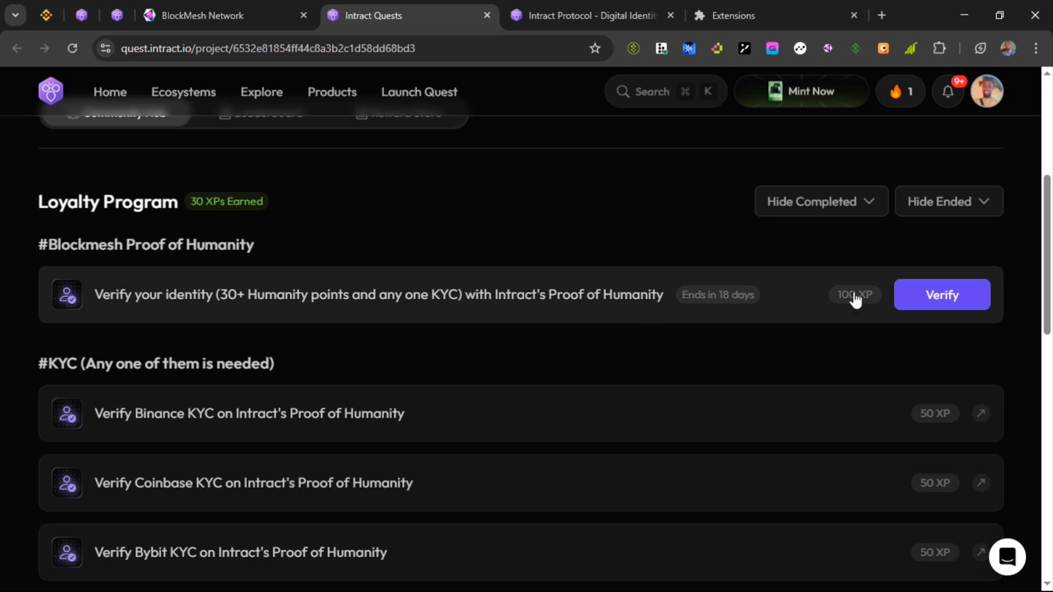
click(929, 300)
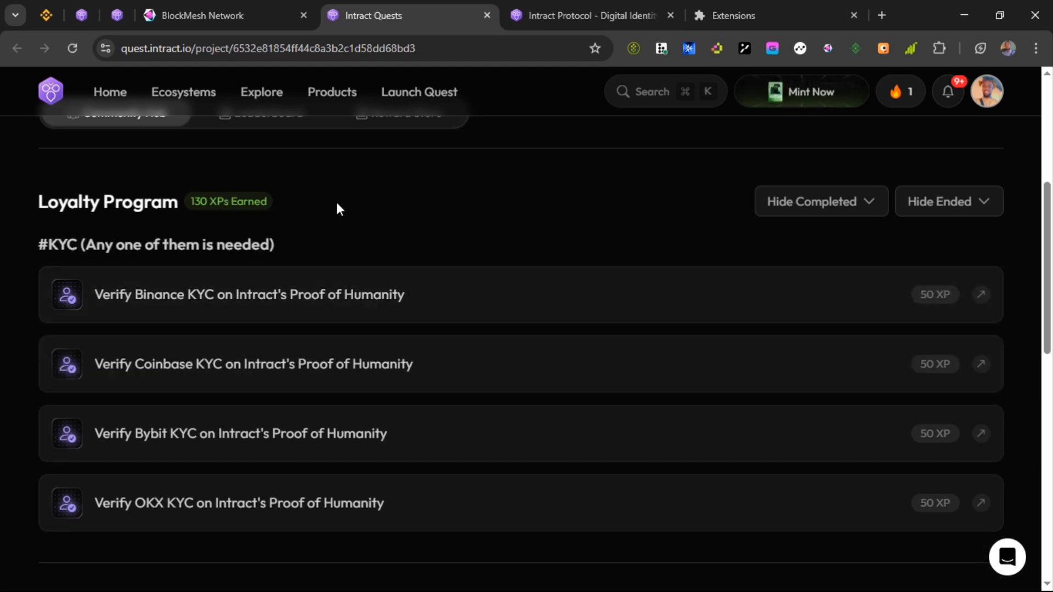
click(570, 306)
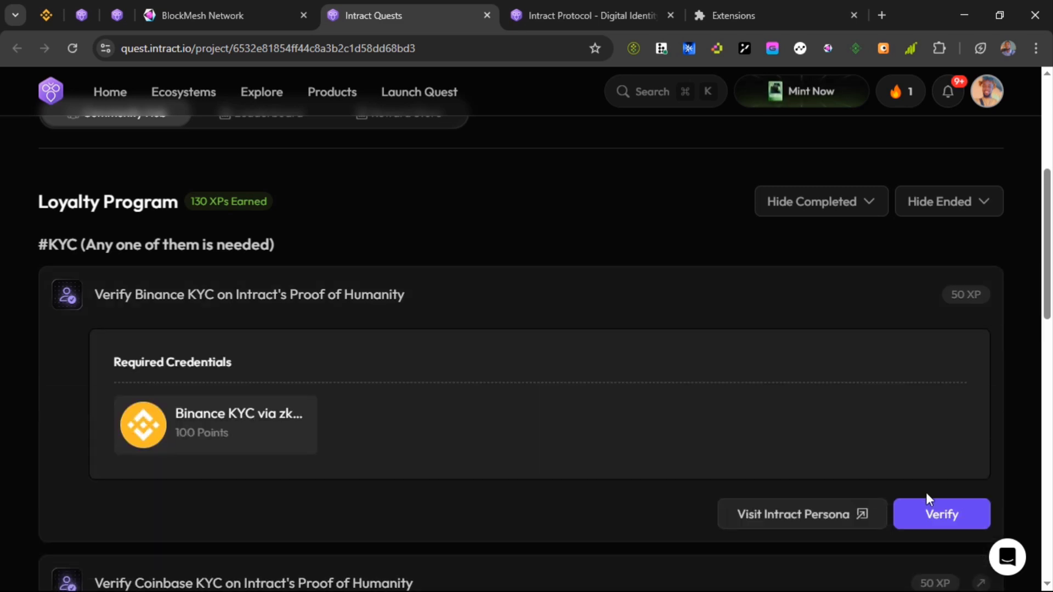
click(937, 502)
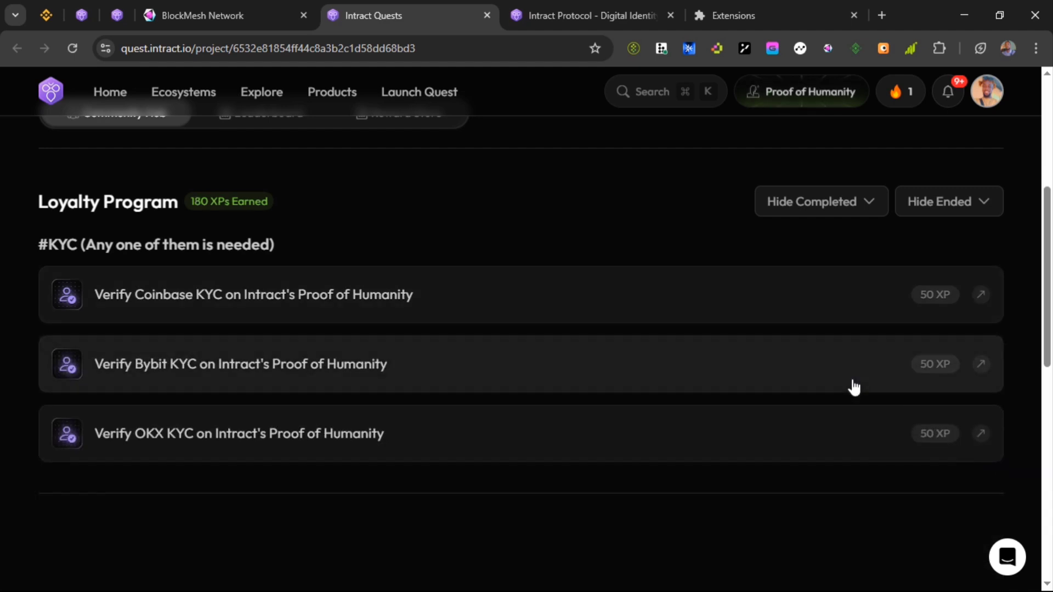
Verify the Bybit and OKX KYC quests, bringing the total to 280 XP
click(599, 377)
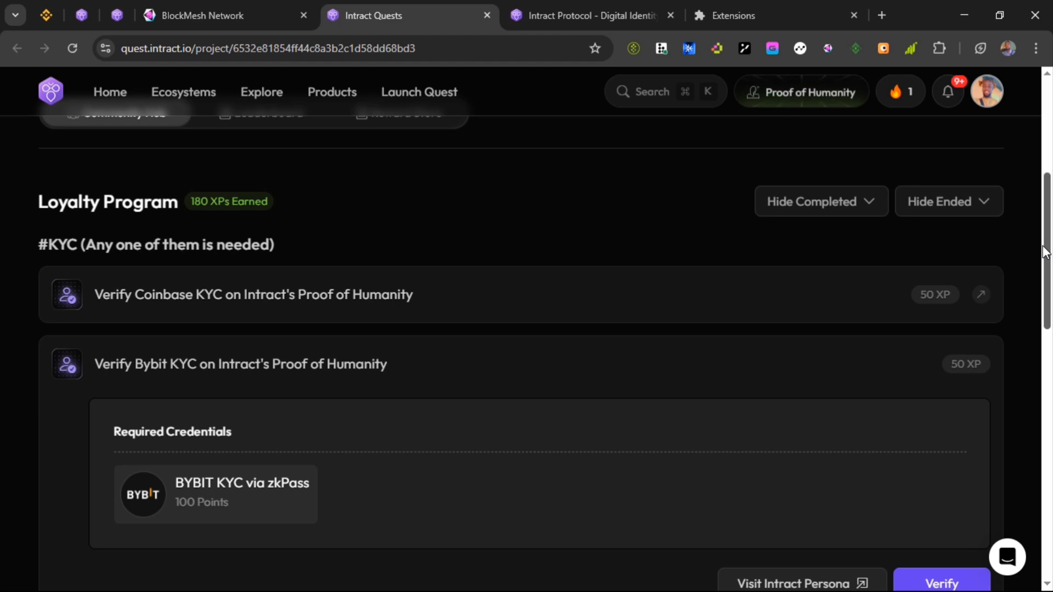
drag(1046, 251, 1049, 289)
click(936, 465)
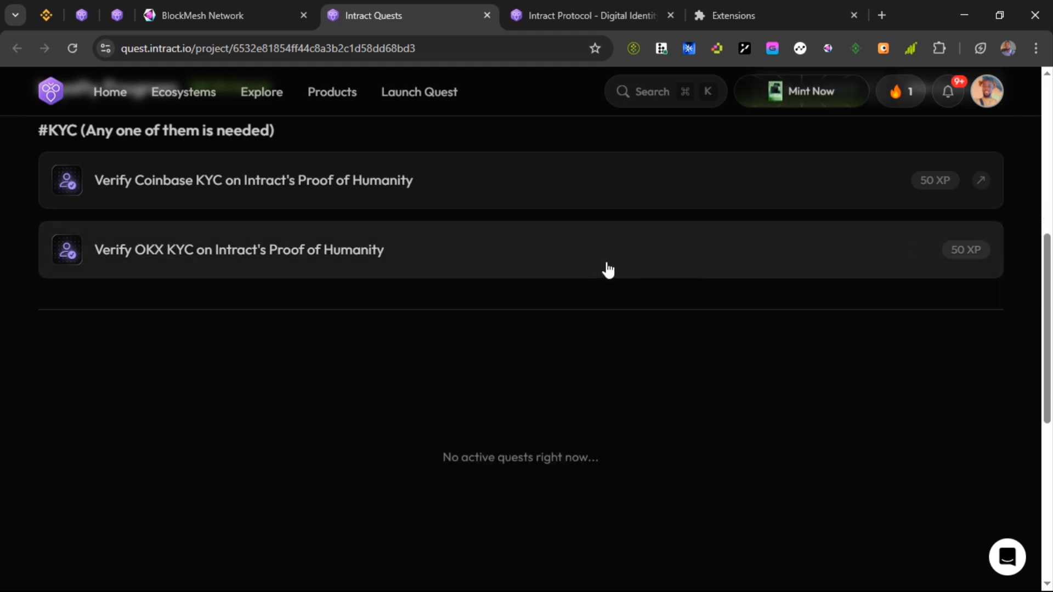
click(604, 271)
click(925, 473)
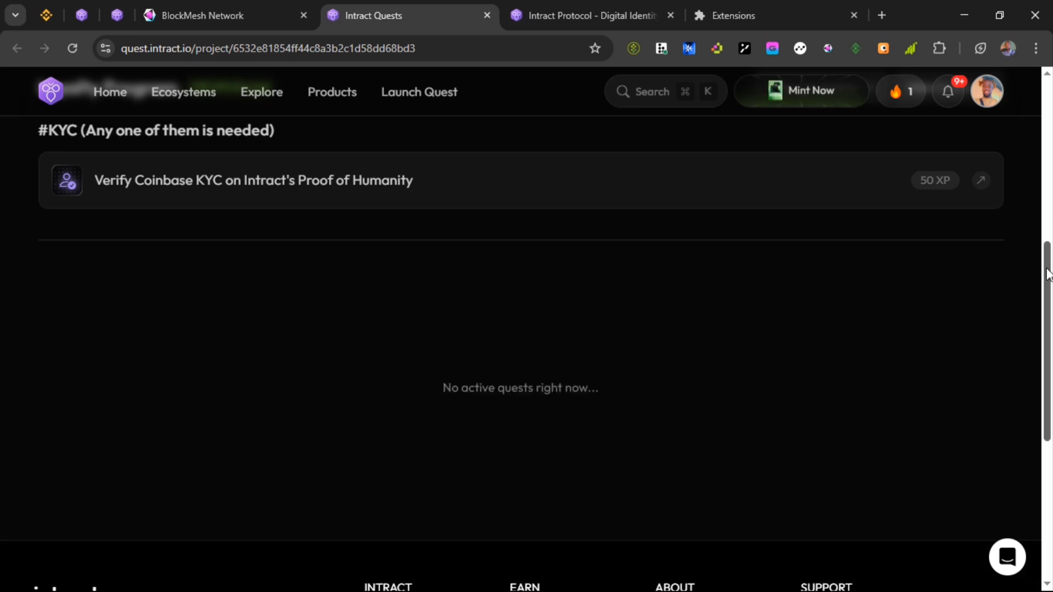
drag(1050, 260, 1030, 147)
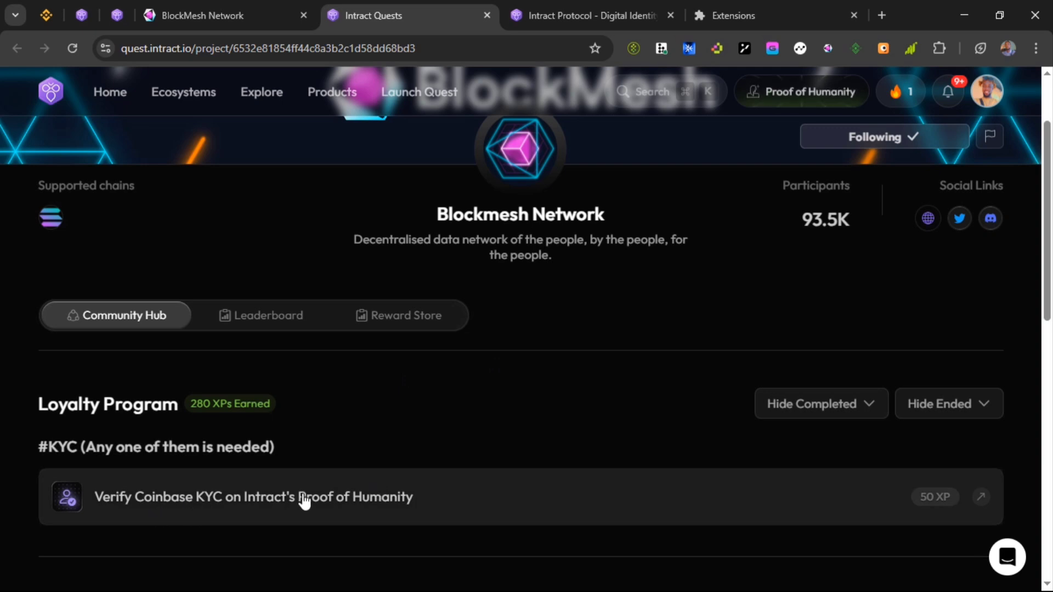
Review the completed perks list on the BlockMesh Network Perks page
click(238, 17)
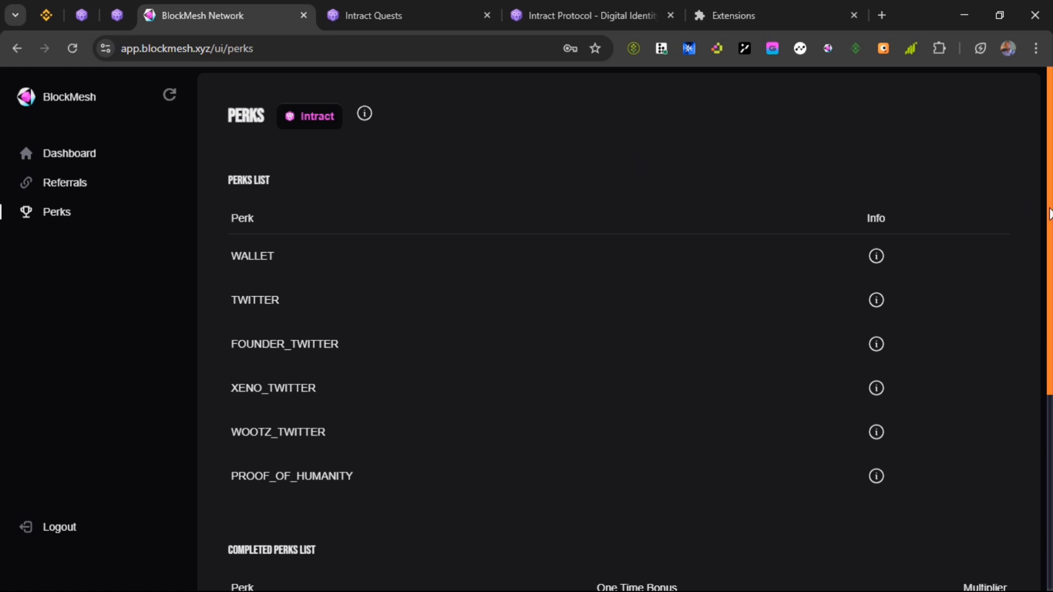
drag(1050, 214, 1051, 362)
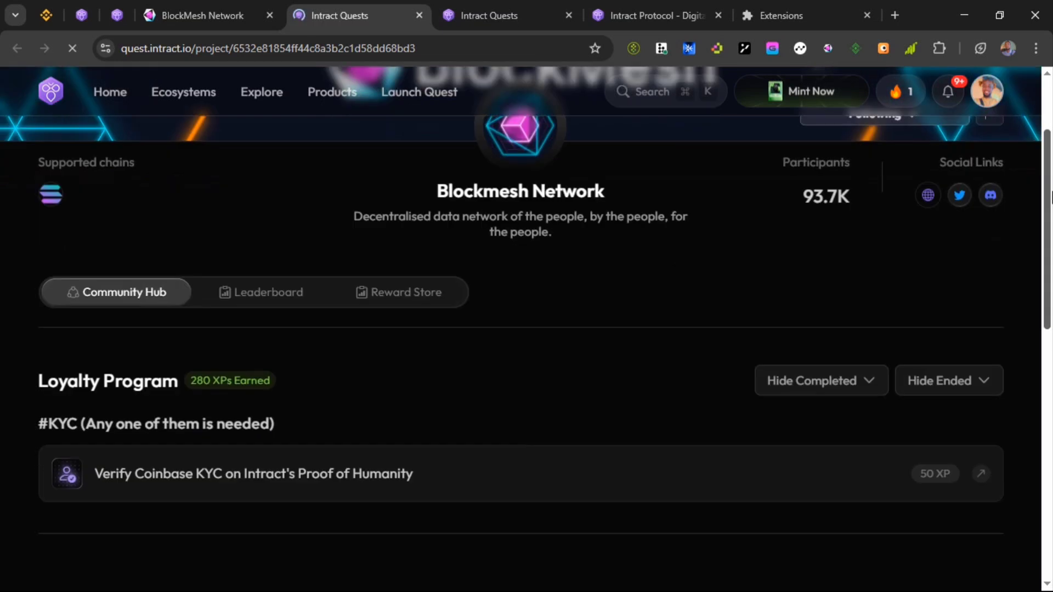
Scroll the BlockMesh quests page to confirm 280 XPs earned
drag(1049, 147, 1050, 225)
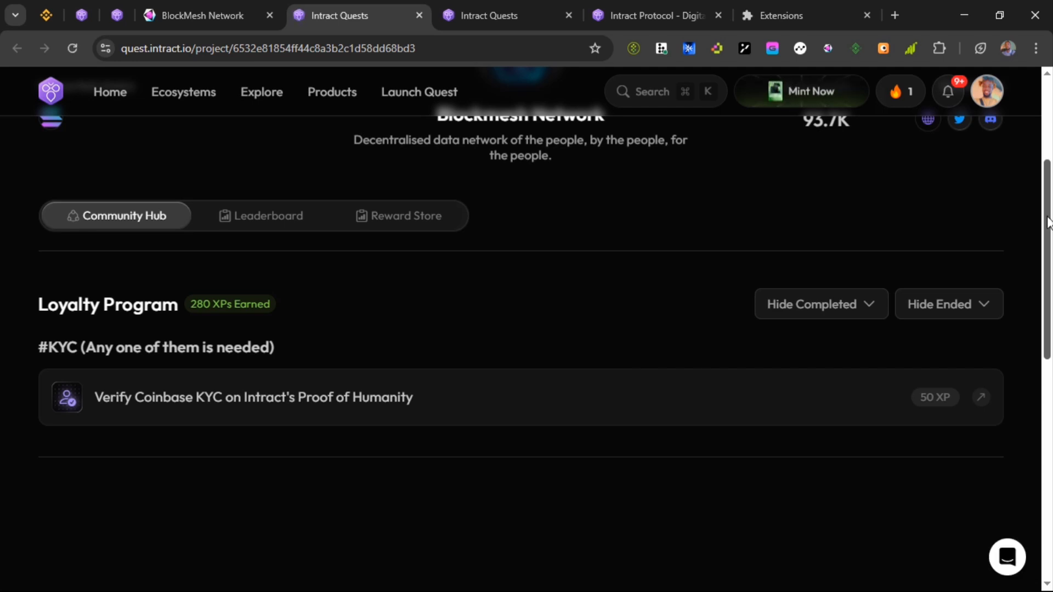
drag(1047, 222, 1051, 138)
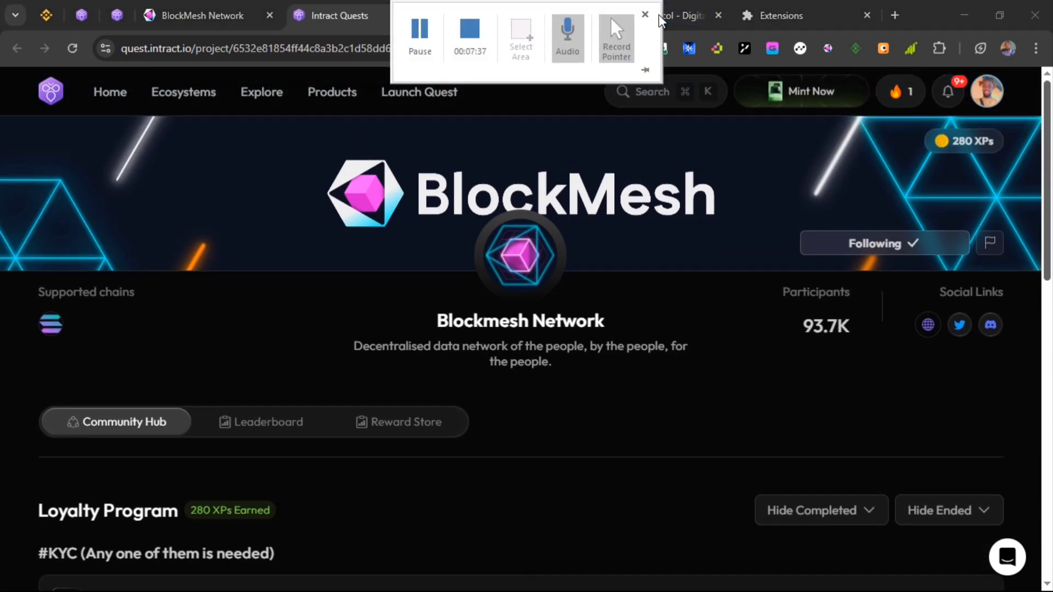
Back on the Proof of Humanity page, scroll through the credential cards to show 322 Humanity Points
click(695, 11)
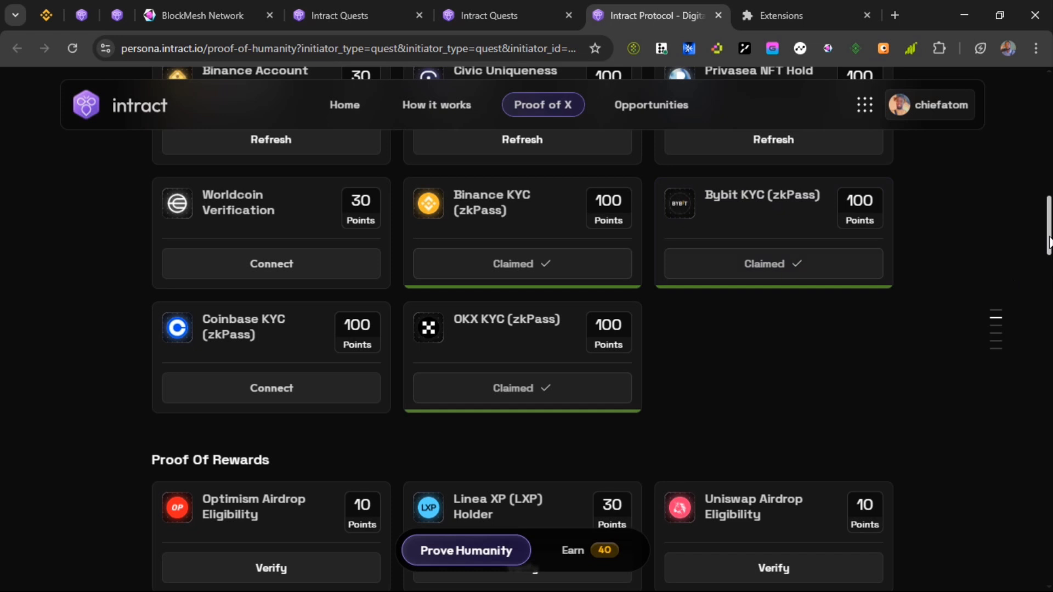
drag(1050, 241, 1049, 308)
scroll(1032, 219, up, 9)
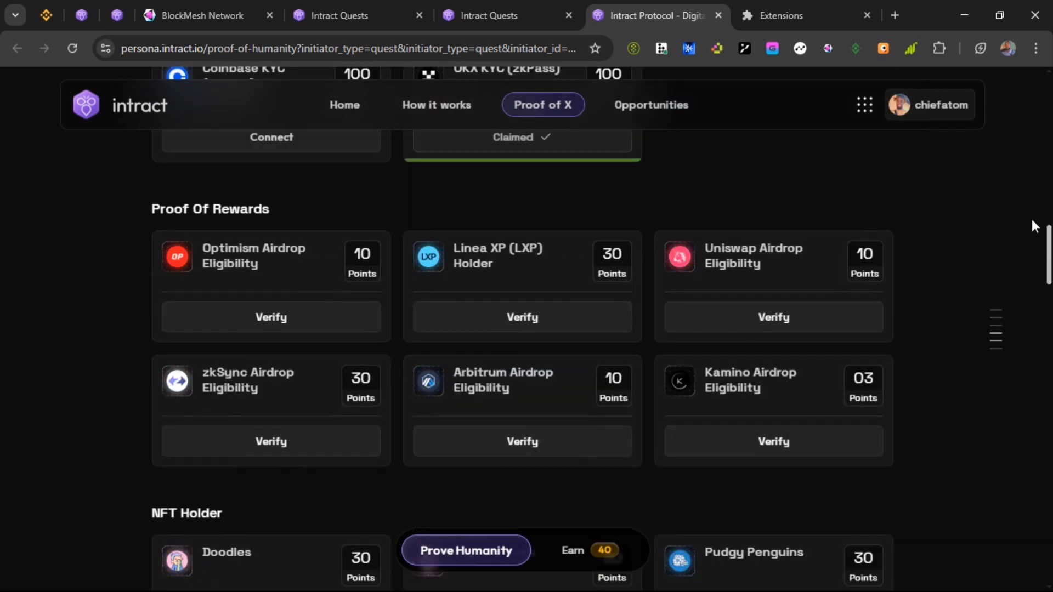
scroll(1023, 160, up, 9)
scroll(1022, 160, up, 3)
scroll(1023, 165, down, 1)
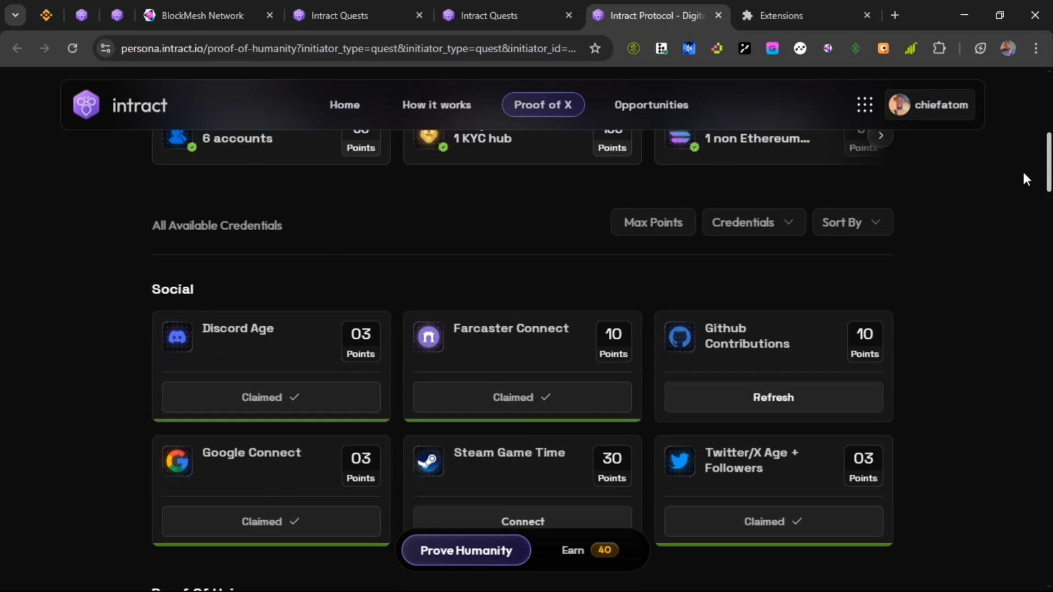
scroll(1023, 181, down, 4)
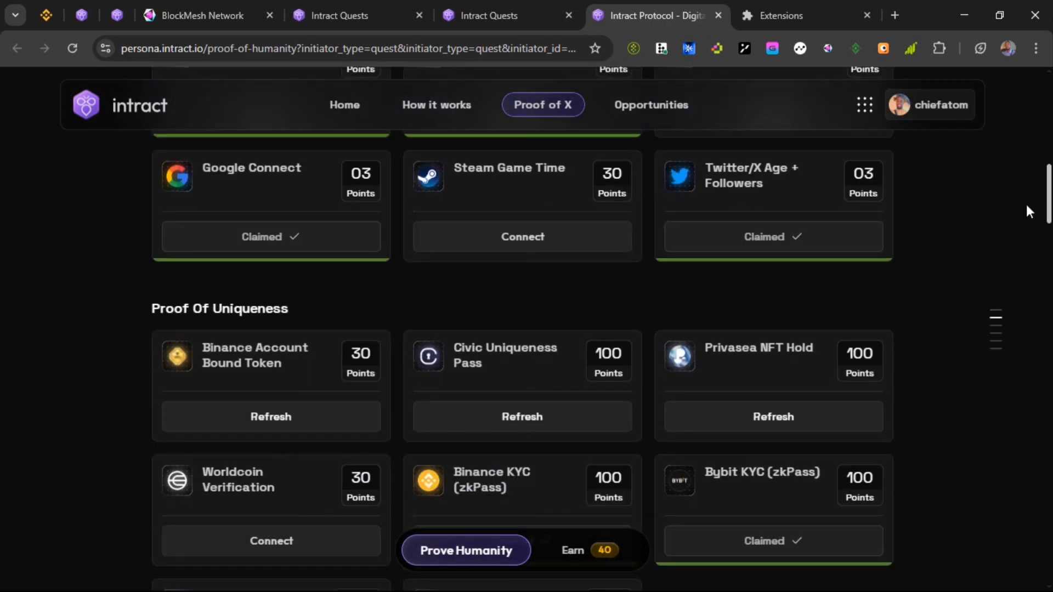
scroll(1027, 211, down, 1)
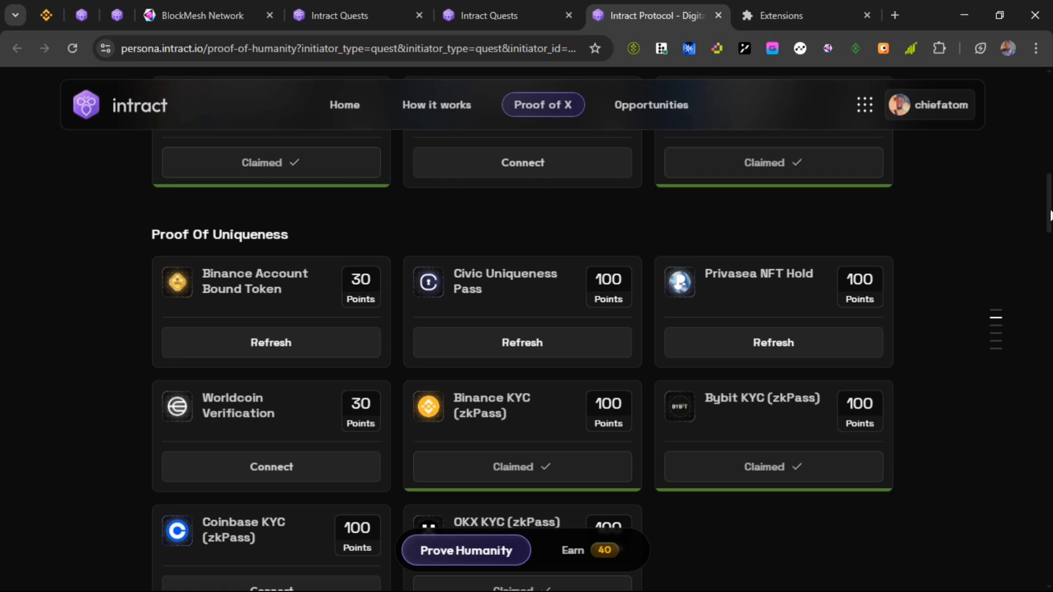
drag(1049, 214, 1049, 189)
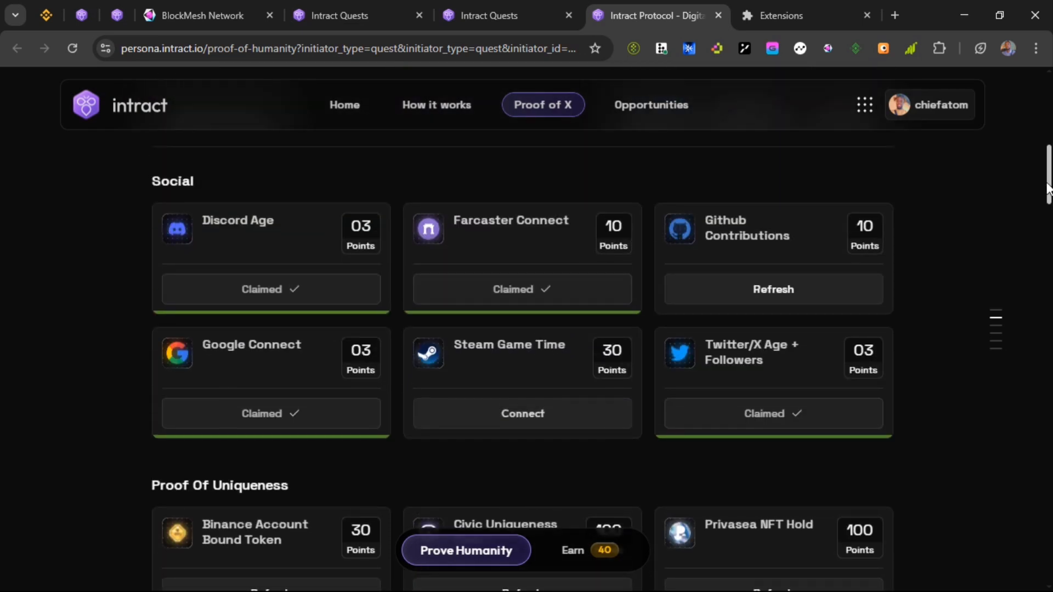
drag(1049, 189, 1048, 160)
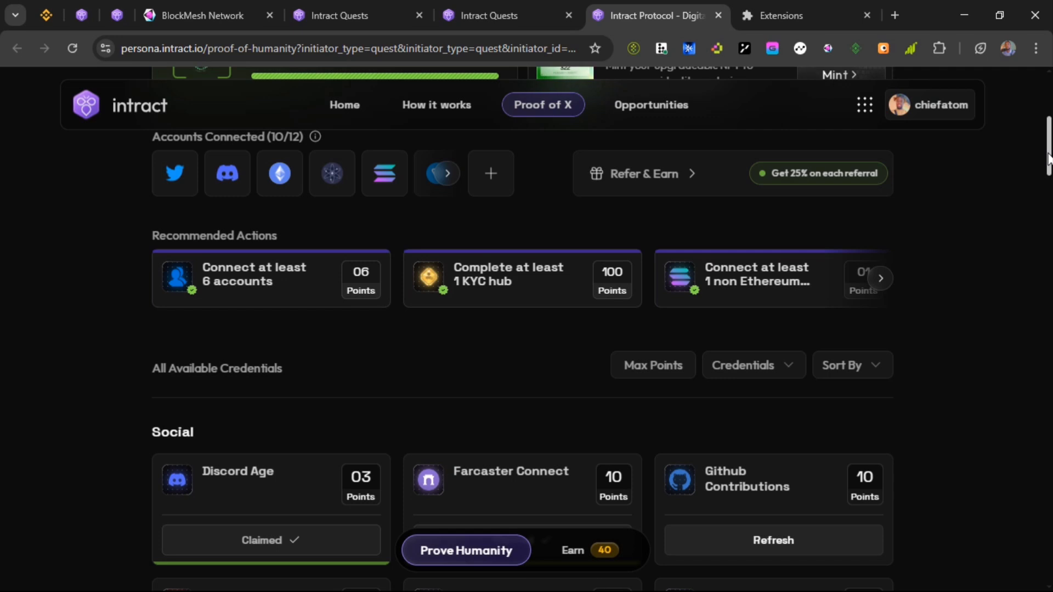
drag(1047, 159, 1048, 130)
scroll(1046, 131, up, 2)
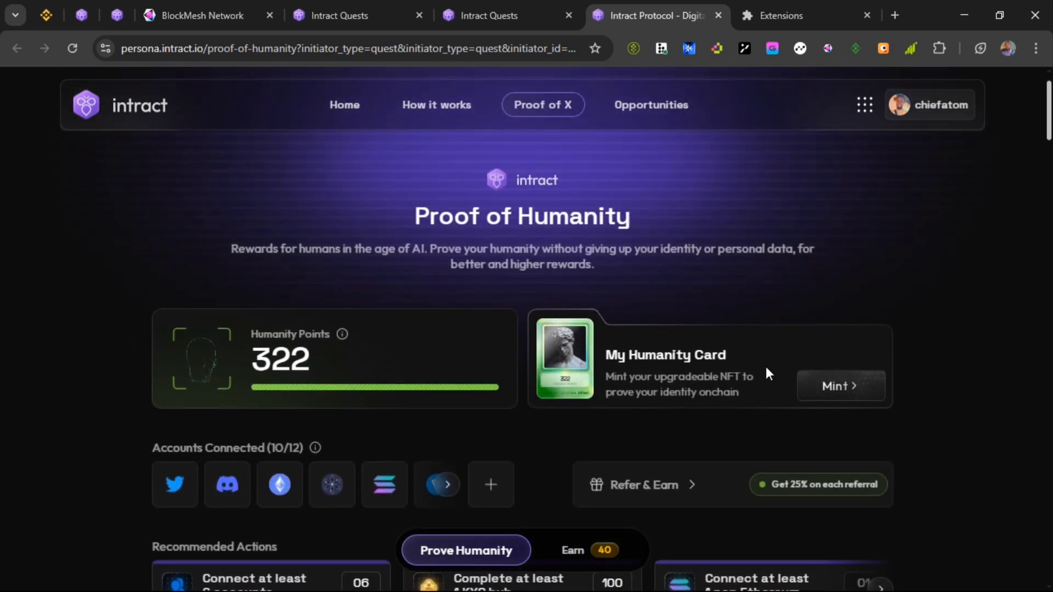
click(842, 381)
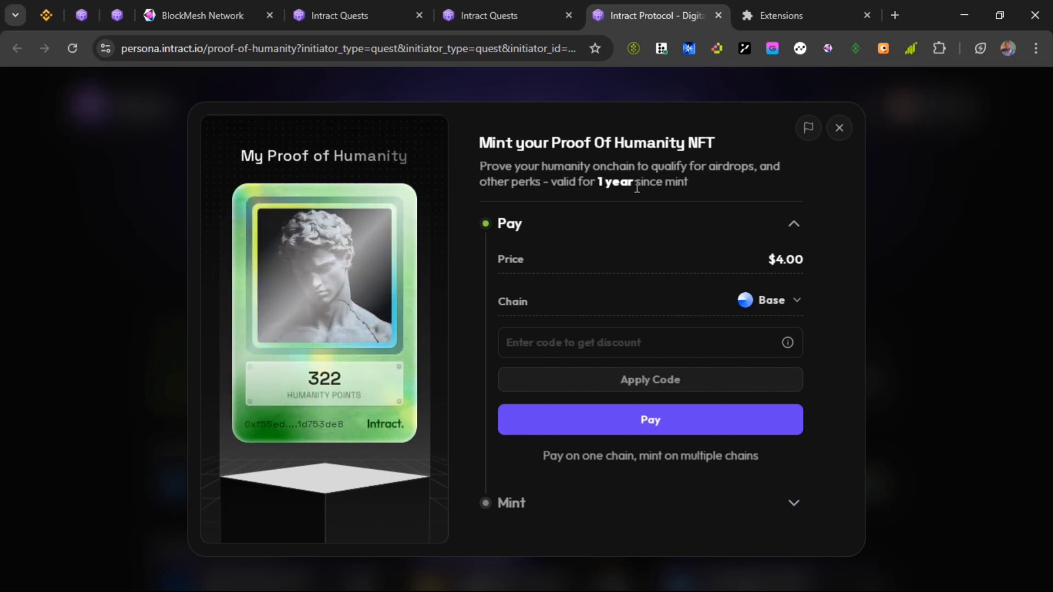
click(839, 129)
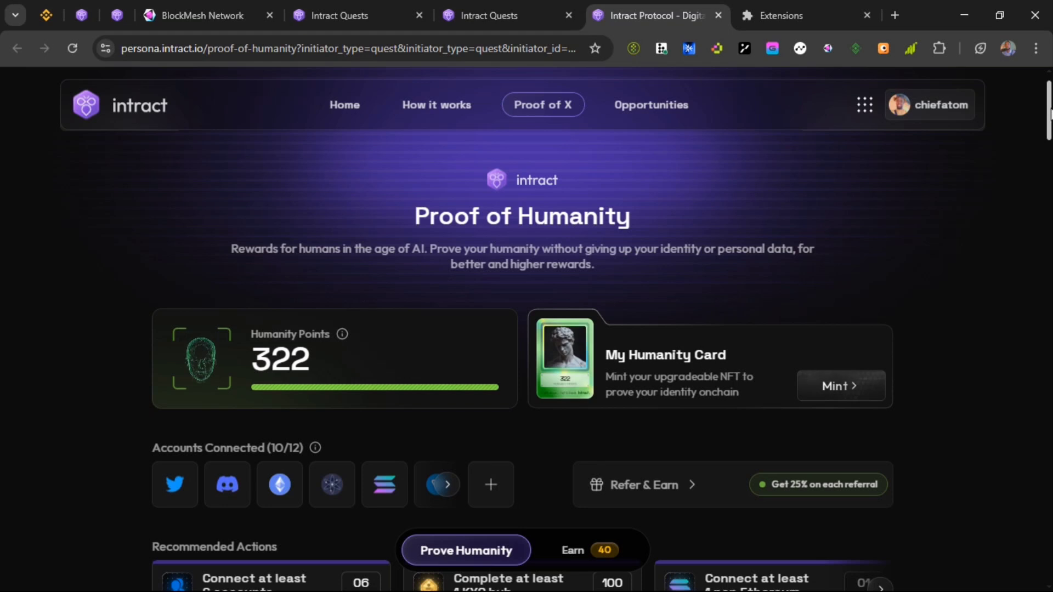
scroll(1049, 114, down, 1)
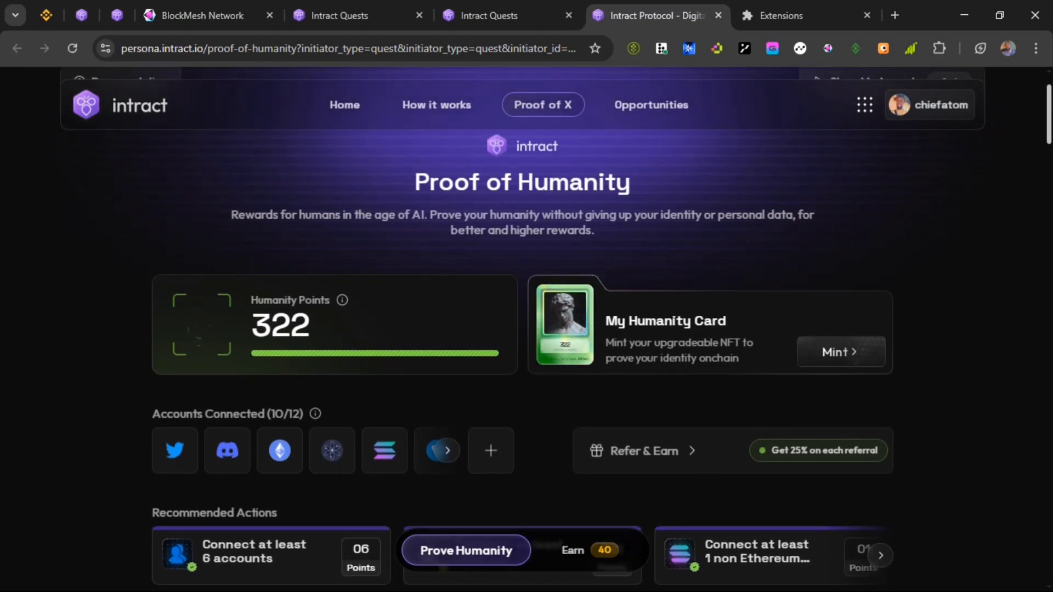
scroll(1048, 114, down, 3)
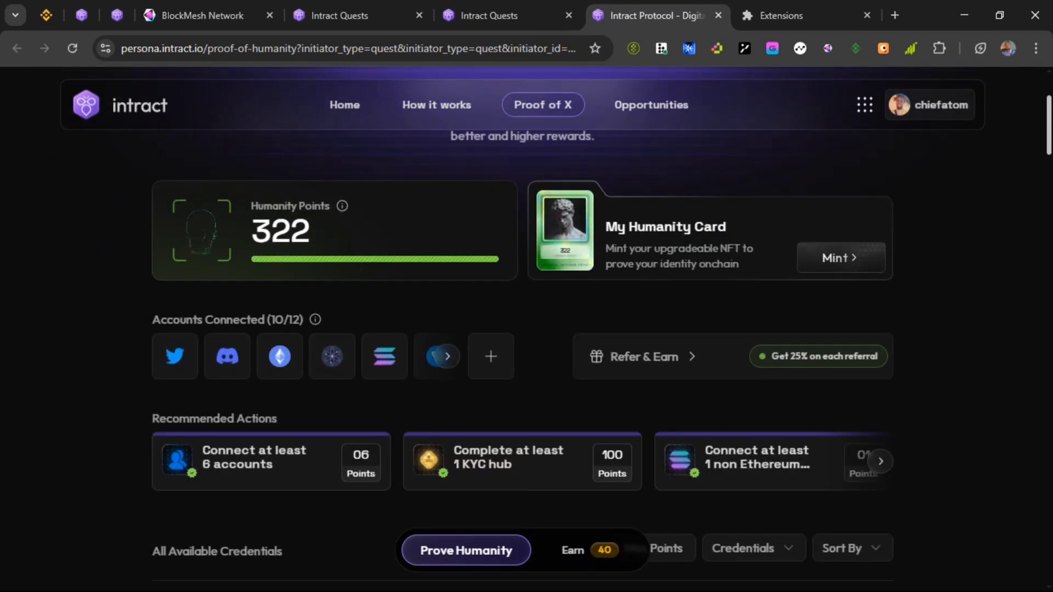
scroll(522, 321, down, 3)
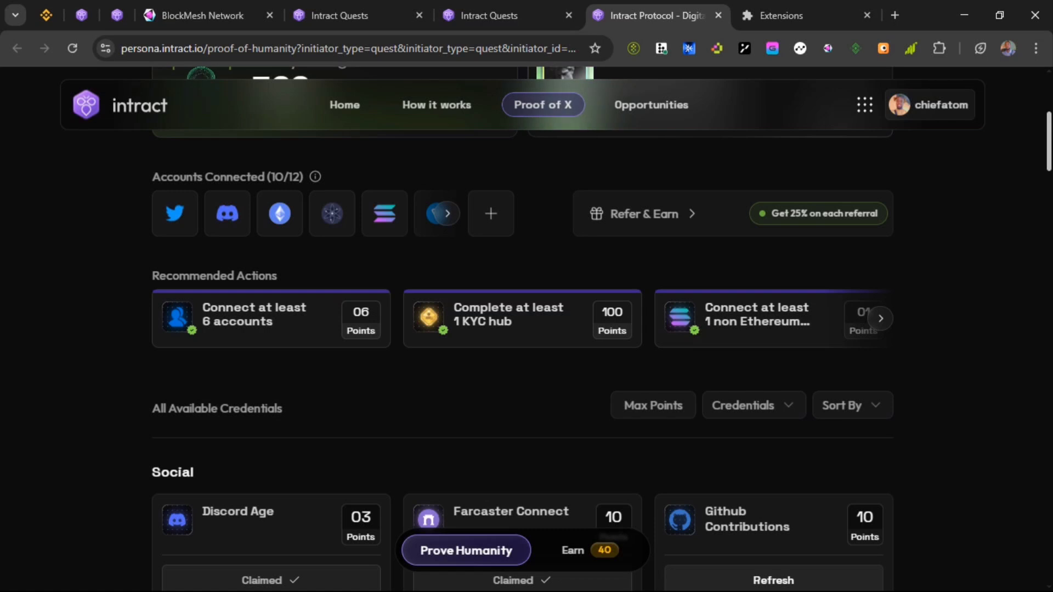